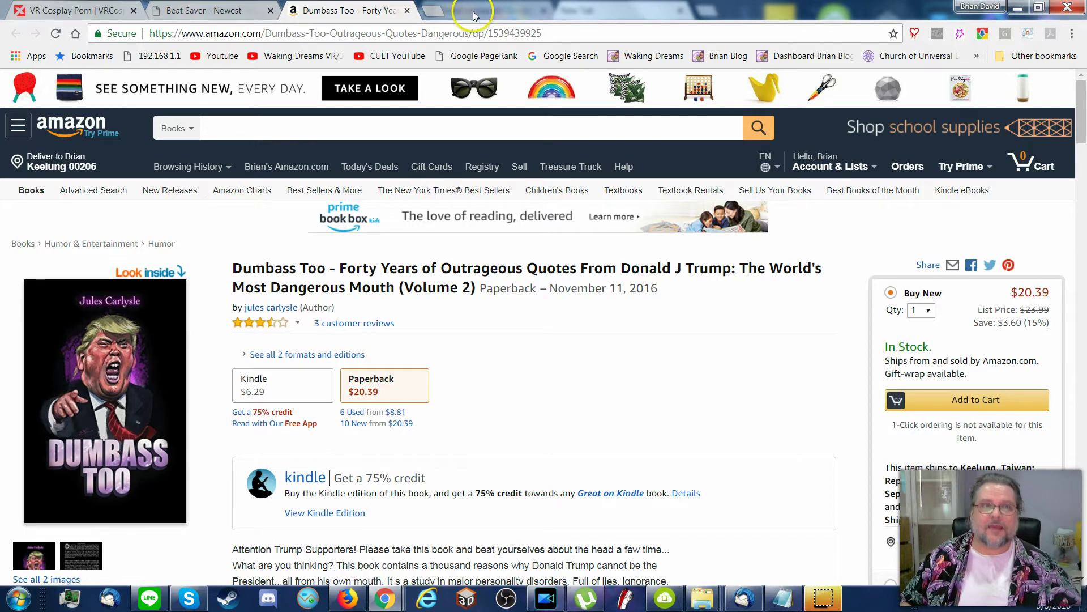
left_click(433, 12)
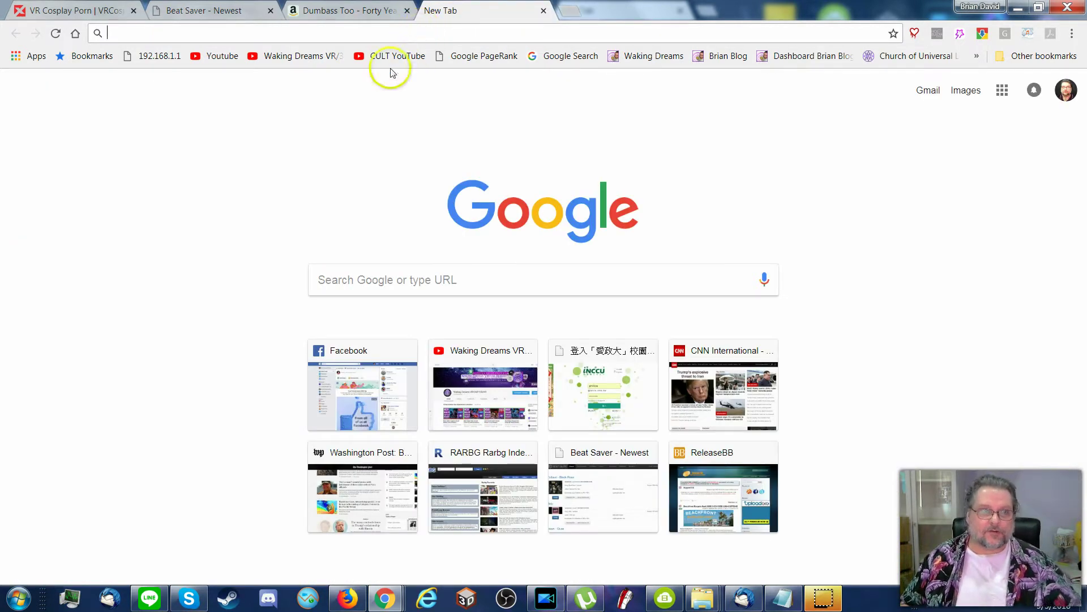
type("https://beatsaver.com")
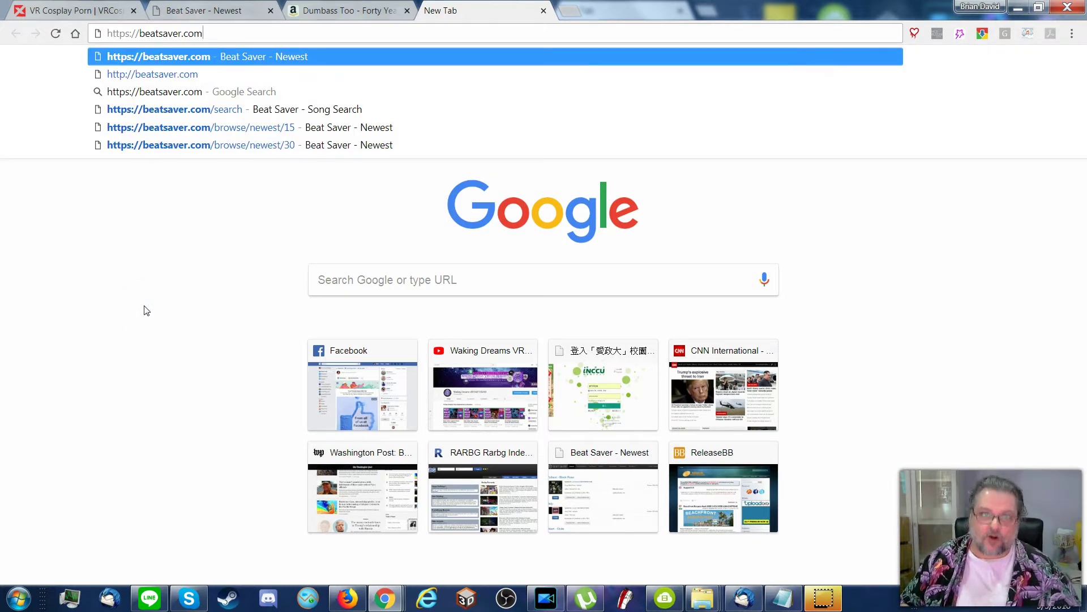
key("Return")
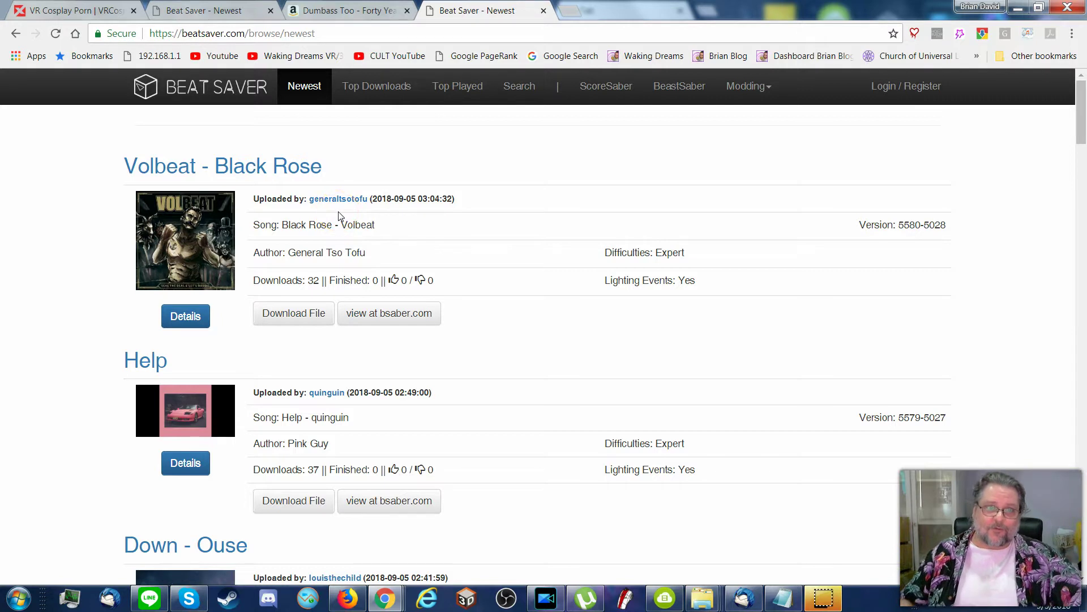
Look through the newest custom songs, including their difficulties and download options, and return to the start of the list
left_click(348, 219)
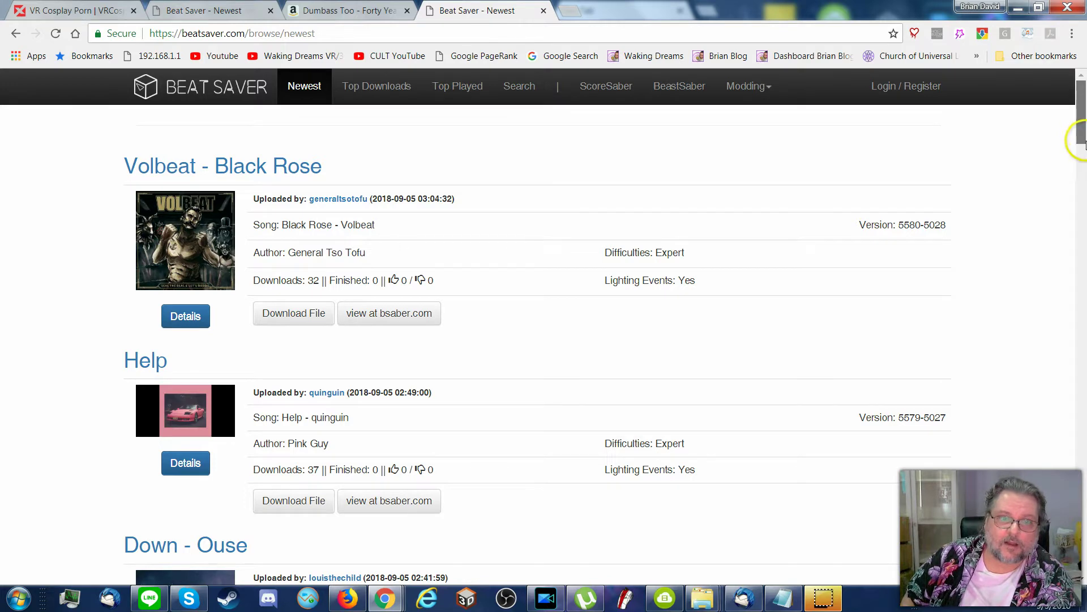
left_click_drag(1085, 144, 1085, 166)
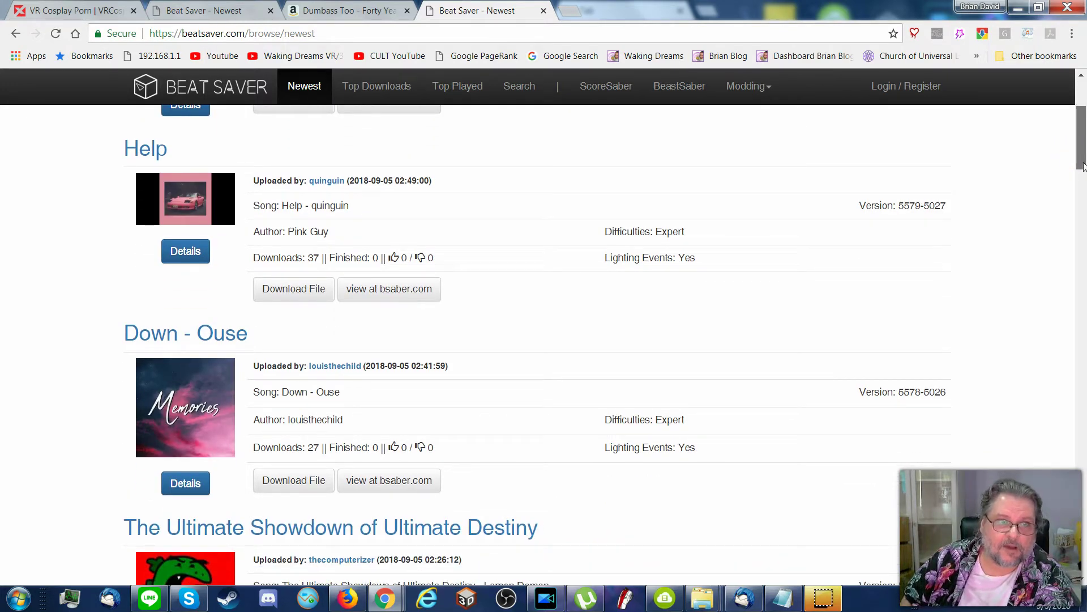
left_click_drag(1085, 166, 1081, 212)
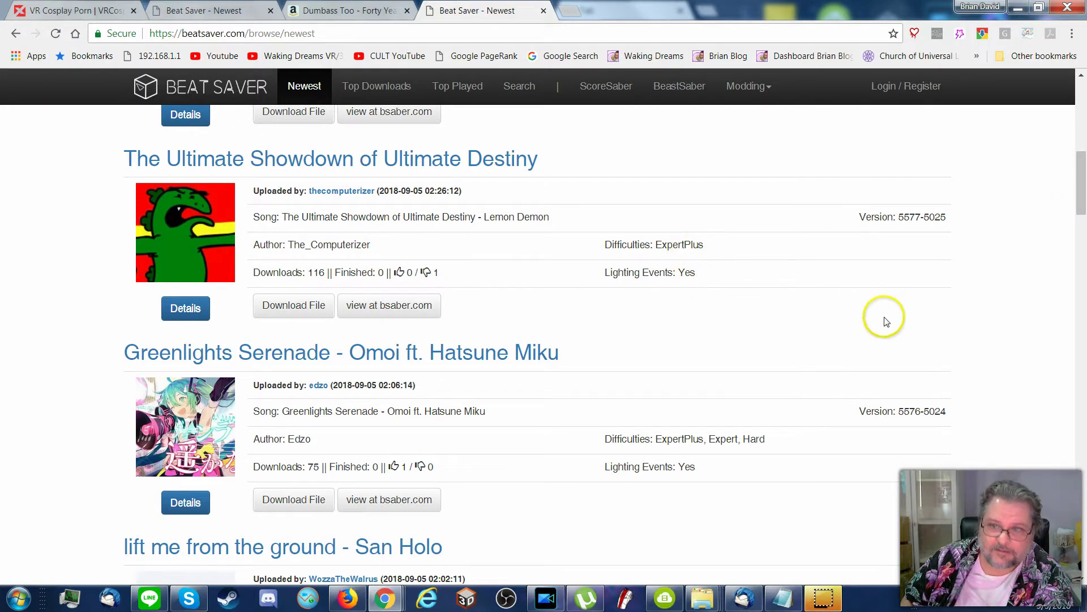
left_click_drag(1081, 208, 1008, 233)
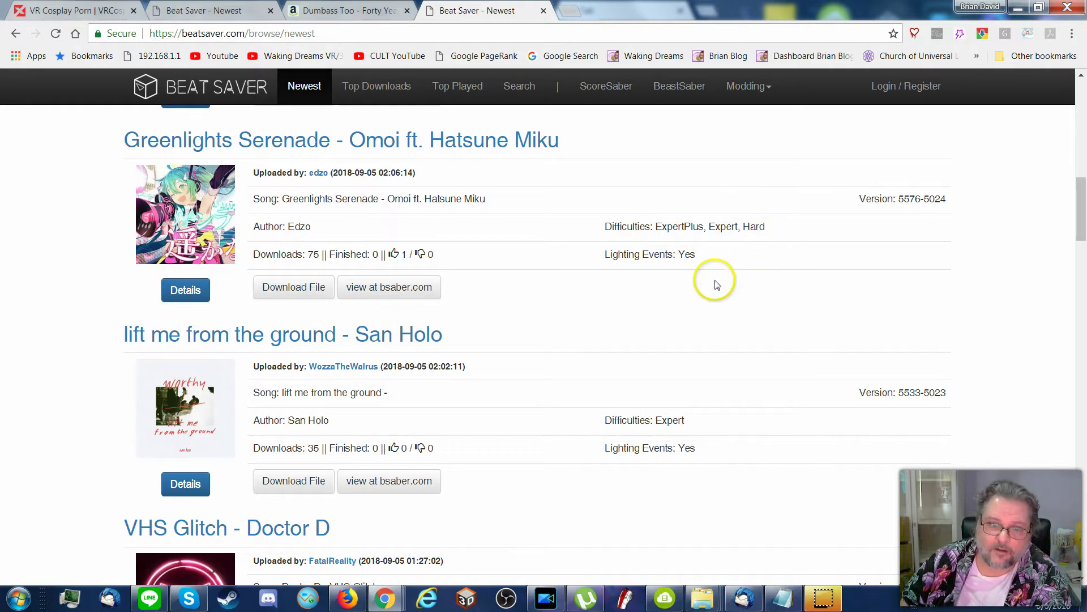
left_click_drag(1081, 232, 1077, 442)
left_click_drag(1079, 306, 1079, 91)
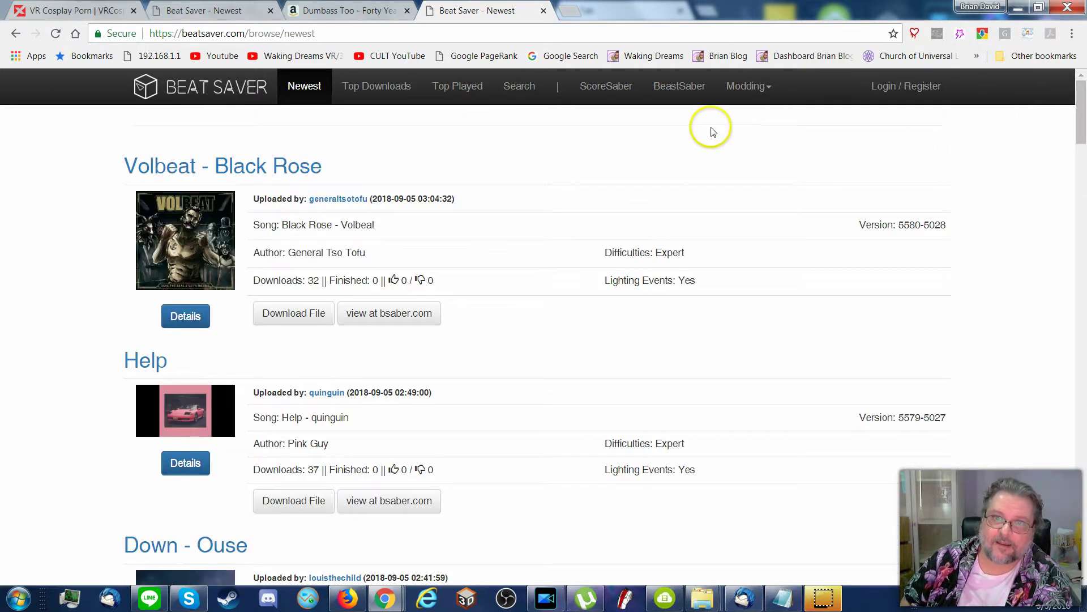
Open the list of most downloaded songs and look through its first entries
left_click(390, 94)
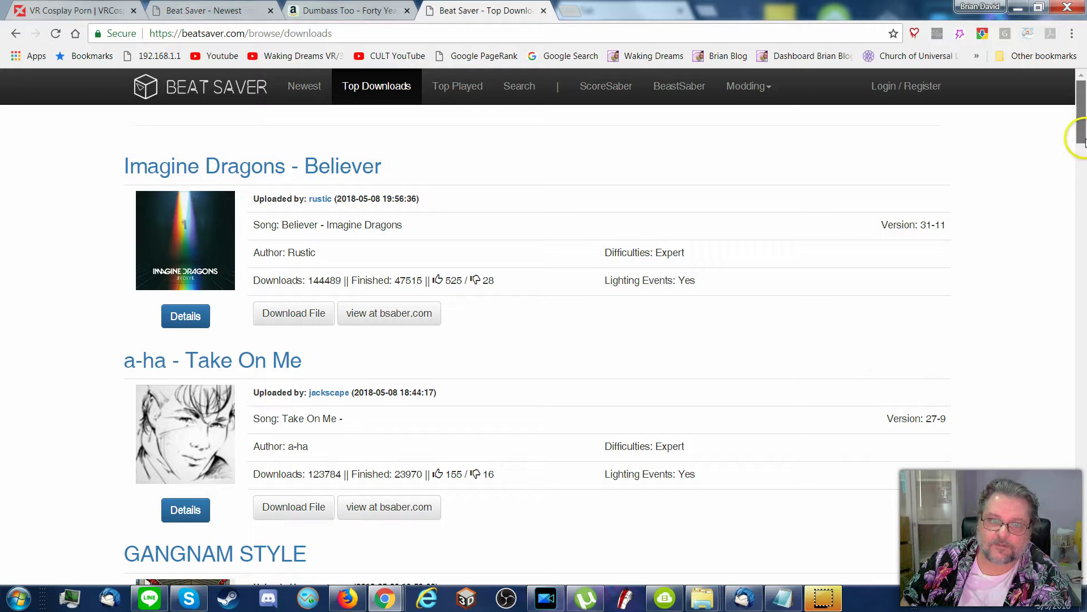
scroll(1079, 138, "down", 7)
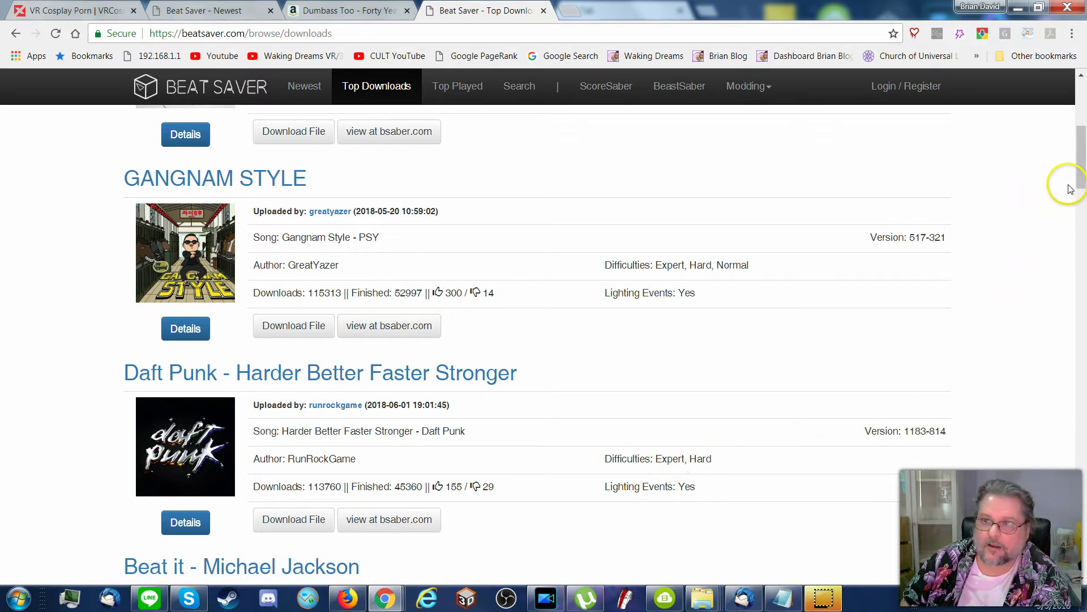
left_click_drag(1079, 176, 1054, 80)
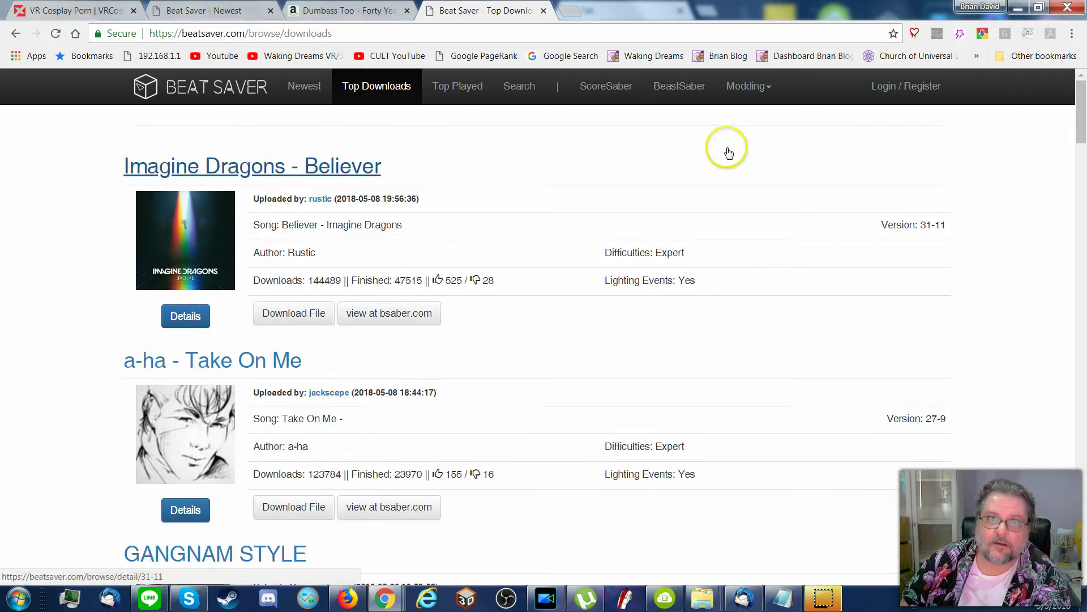
Search the song library for "beatles" and look over the matching songs
left_click(518, 89)
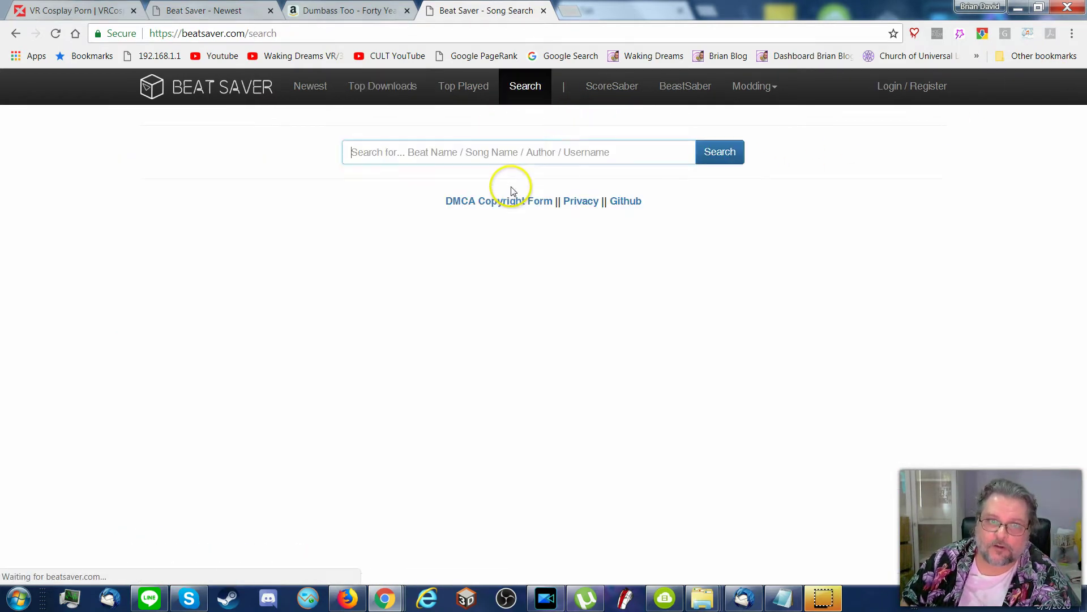
left_click(376, 151)
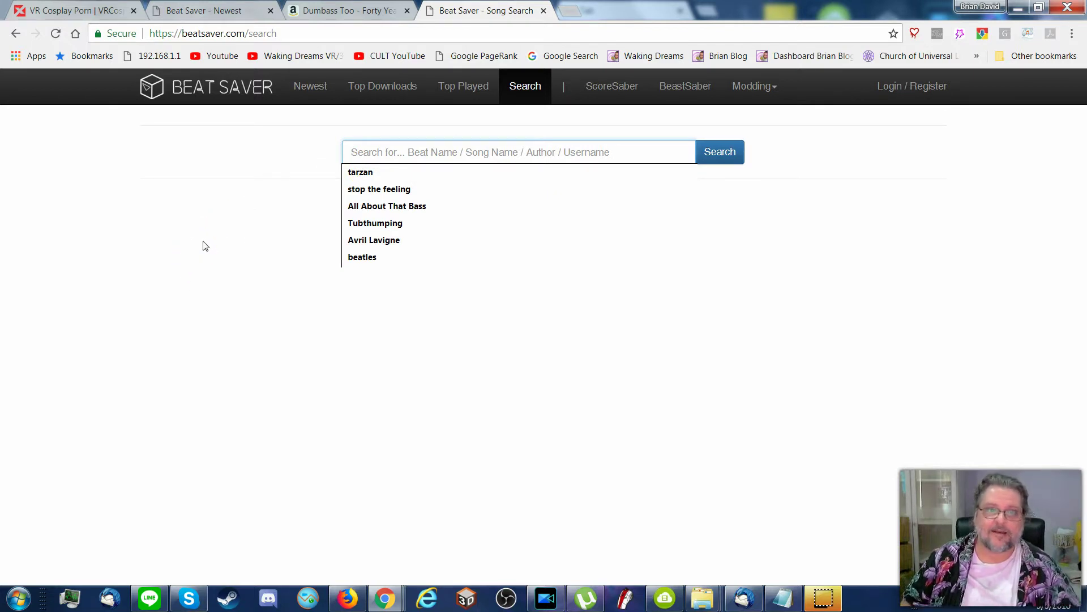
left_click(367, 257)
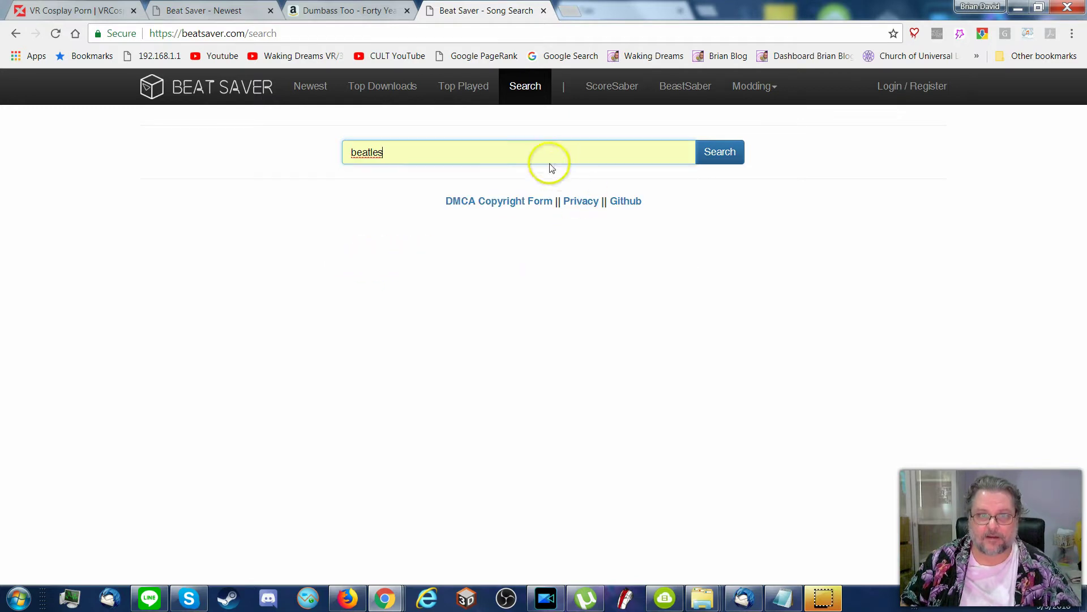
left_click(720, 151)
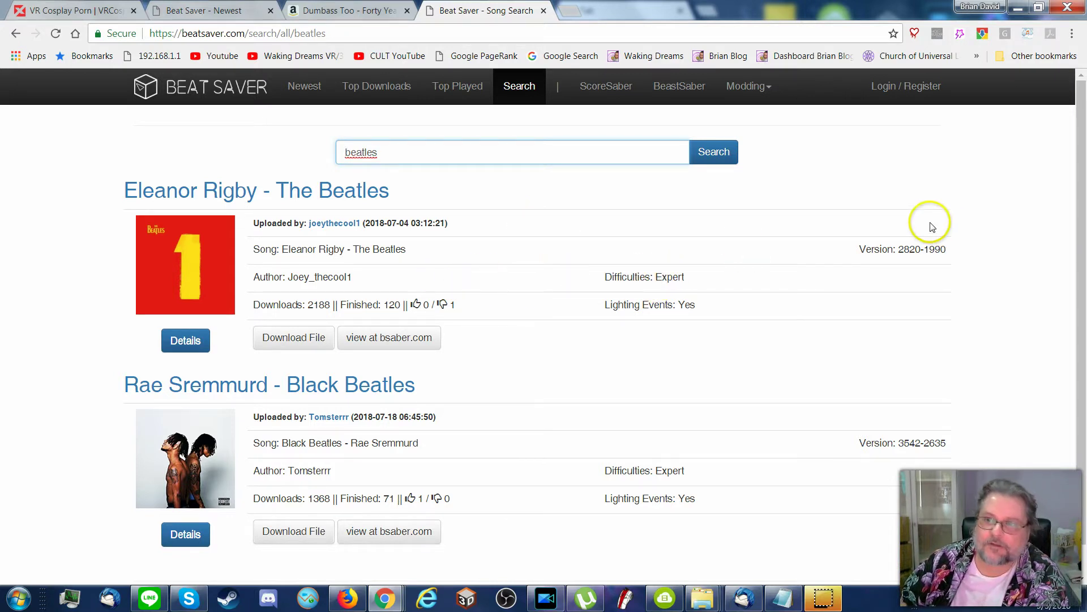
scroll(1073, 317, "down", 1)
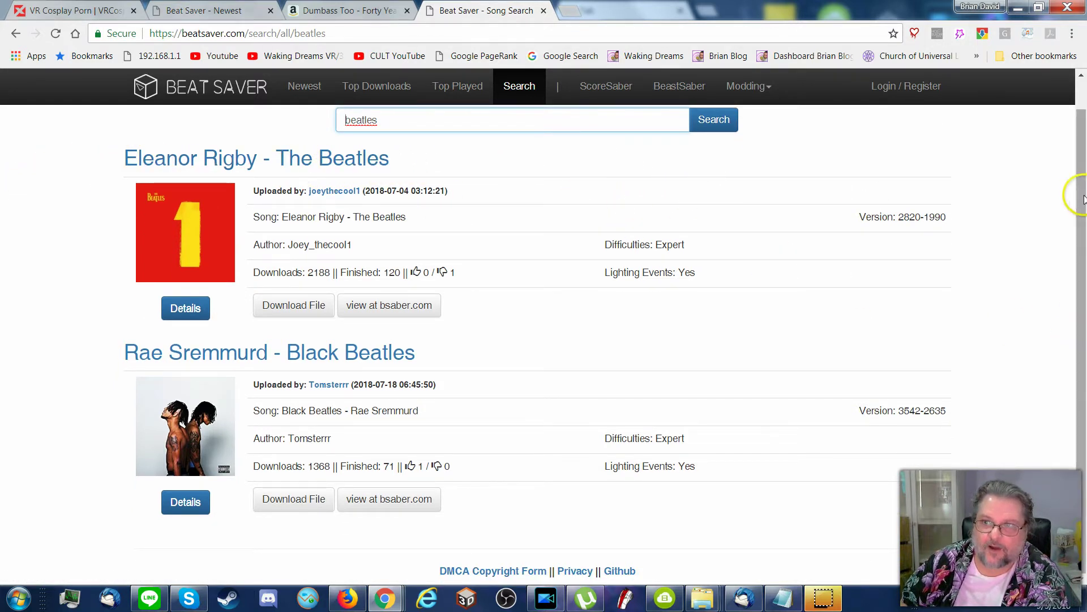
scroll(1082, 170, "up", 1)
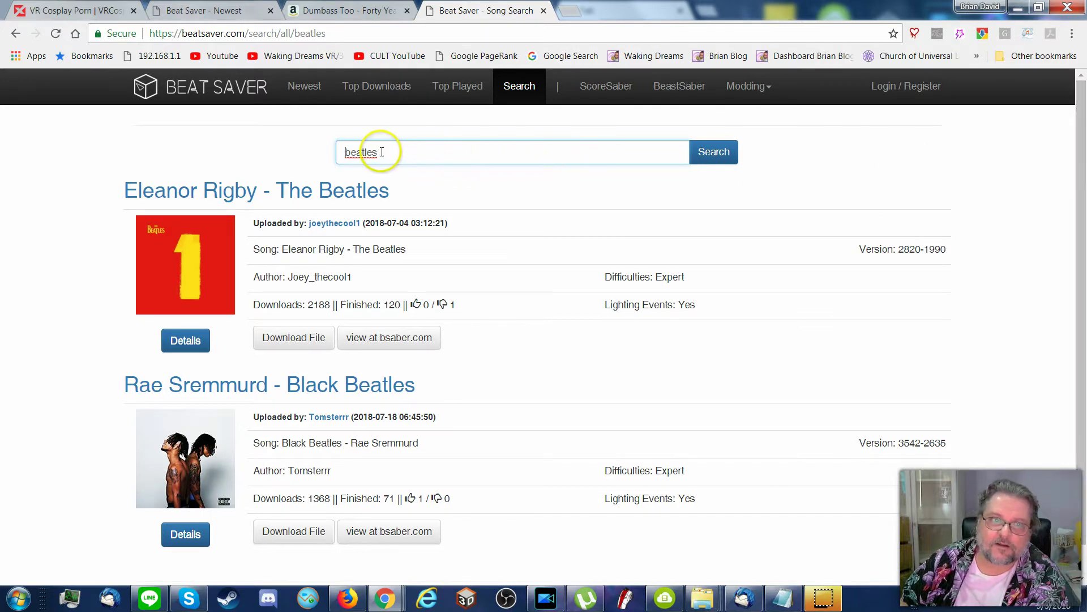
Replace the search term with "mozart" and run the song search again
left_click_drag(381, 152, 277, 150)
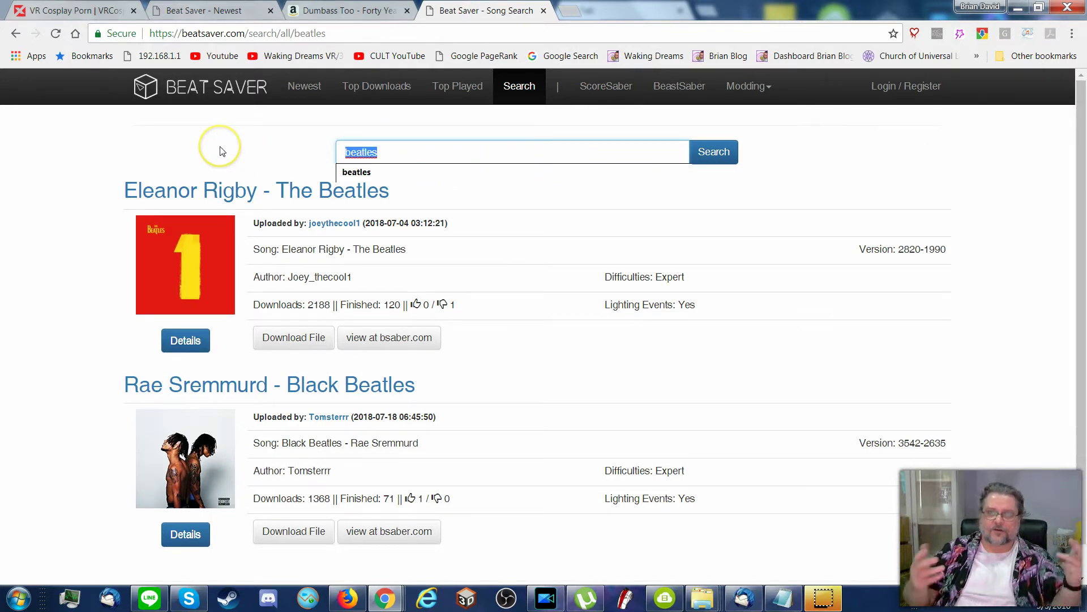
type("mozart")
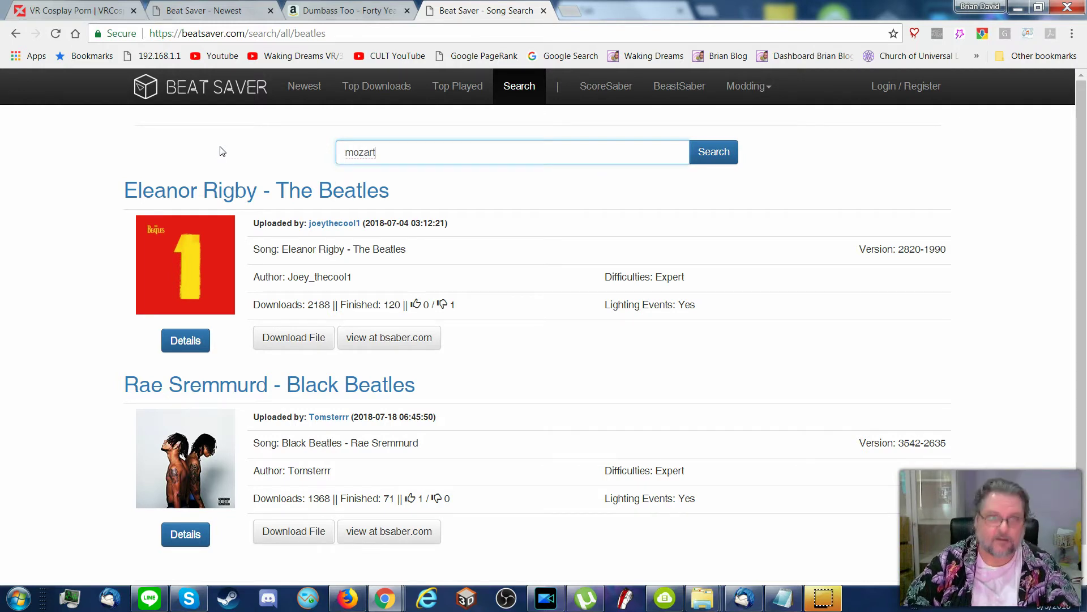
key("Return")
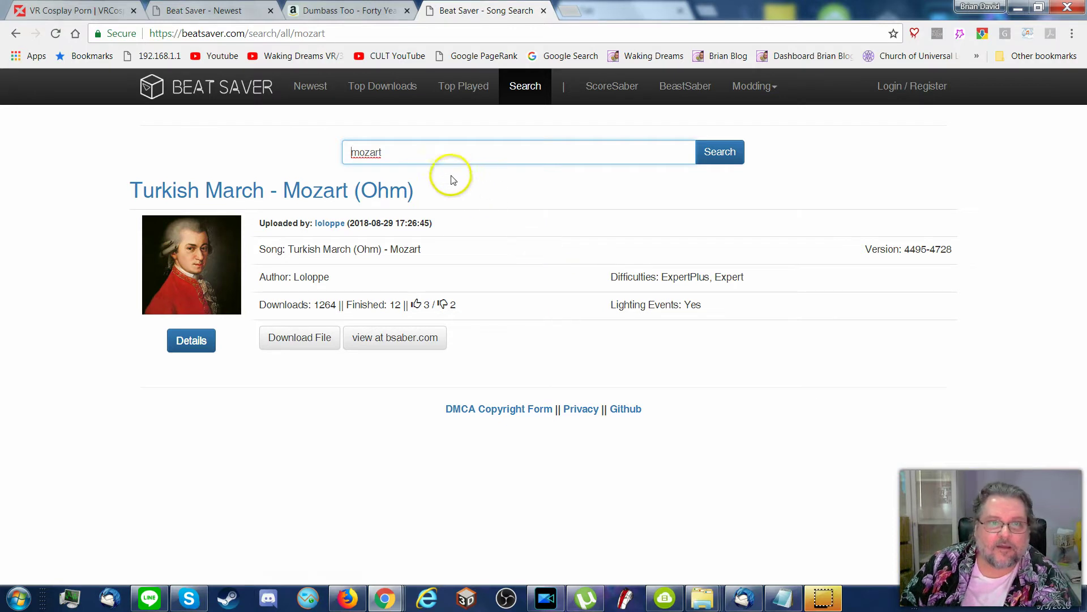
Open the list of most played songs and examine the author of the "Beat it - Michael Jackson" entry
left_click(465, 90)
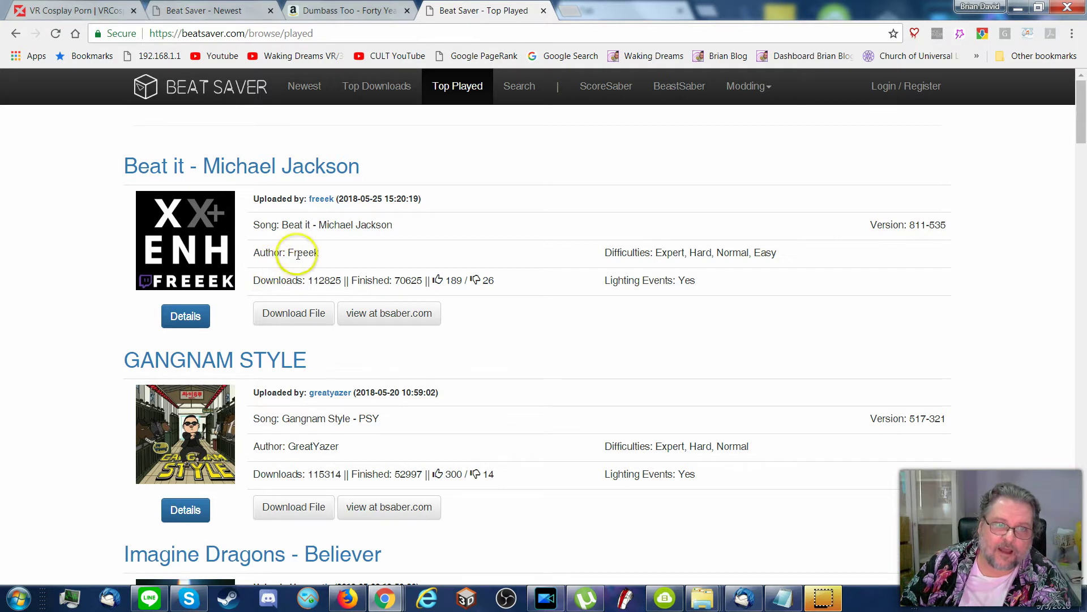
left_click_drag(289, 252, 324, 258)
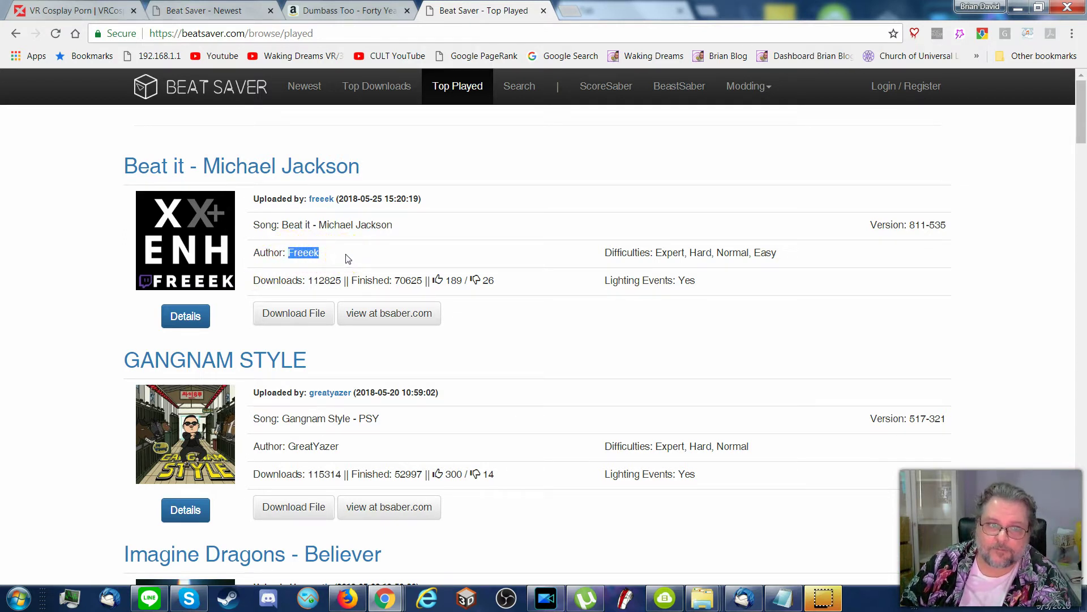
left_click(388, 317)
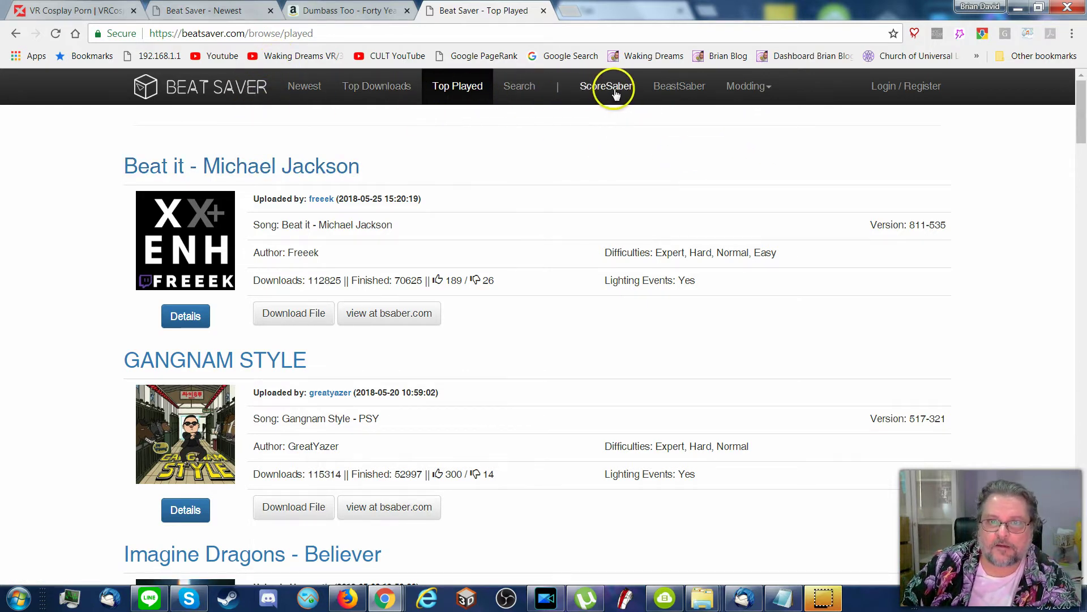
Open the Mod Installer's GitHub releases page from the Beat Saver site
left_click(761, 91)
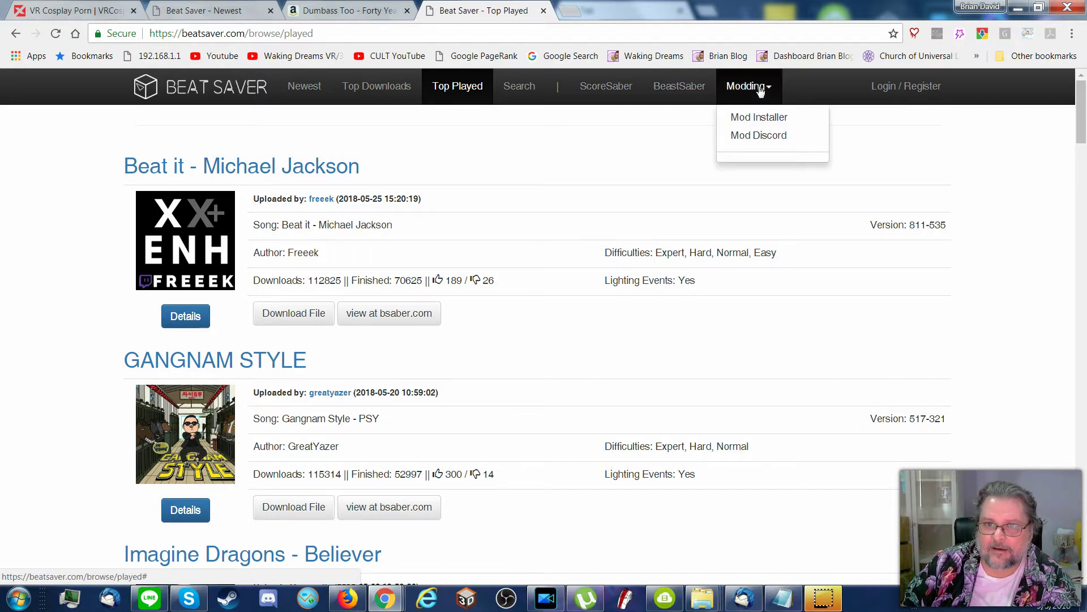
left_click(745, 120)
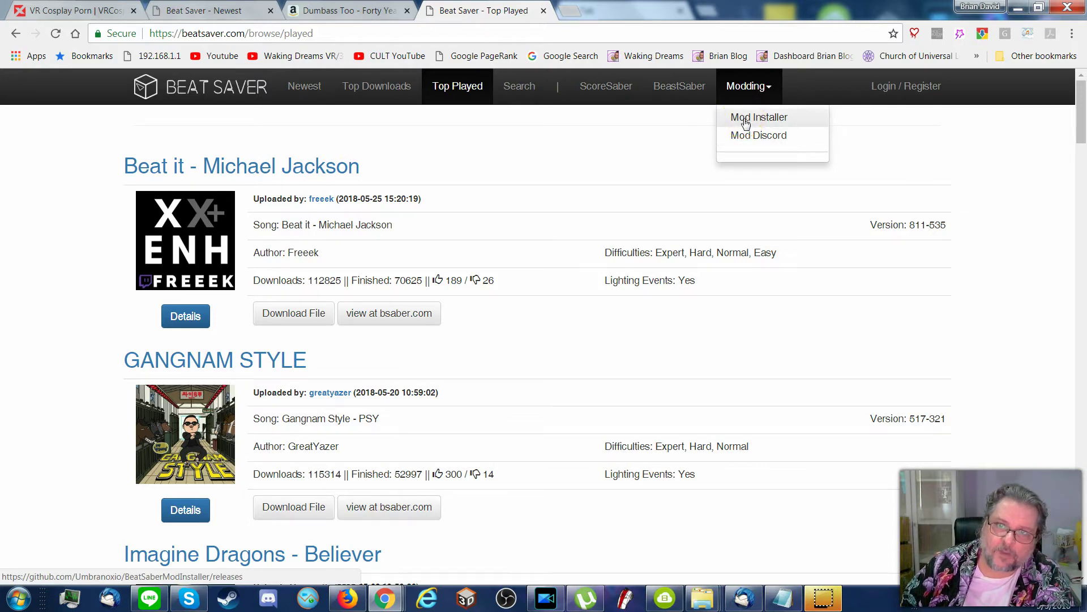
left_click(746, 121)
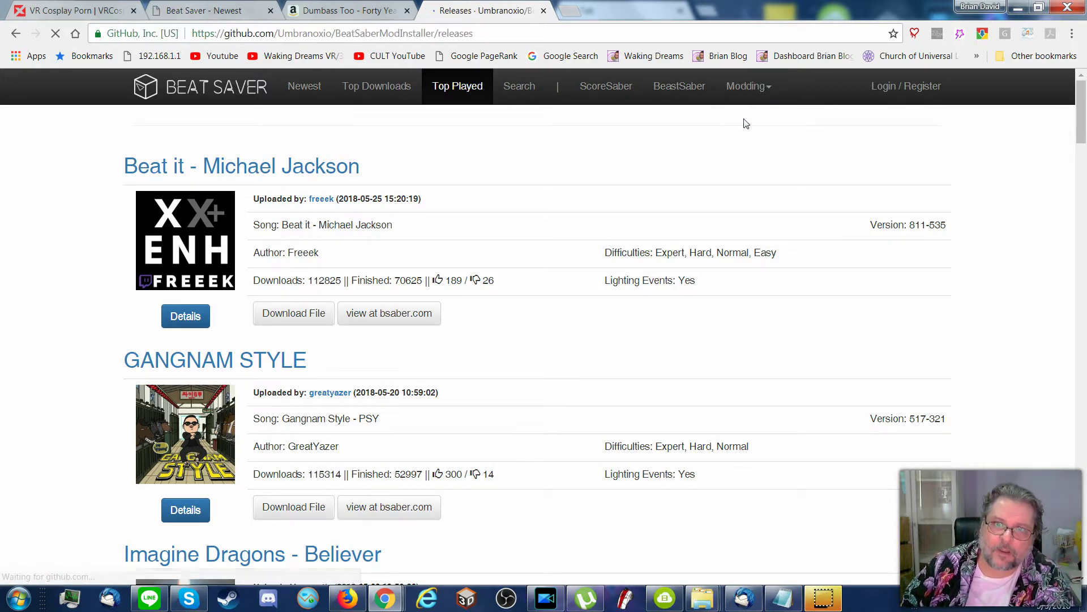
left_click(689, 217)
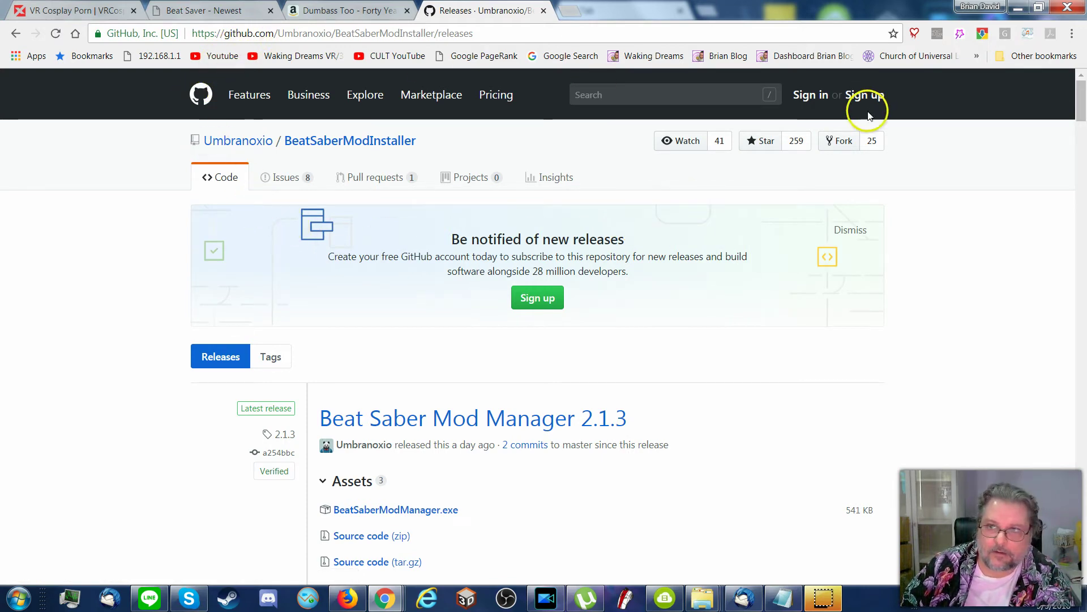
Download BeatSaberModManager.exe from the Beat Saber Mod Manager 2.1.3 release into the 0chromedownloads folder
left_click_drag(1082, 107, 1082, 130)
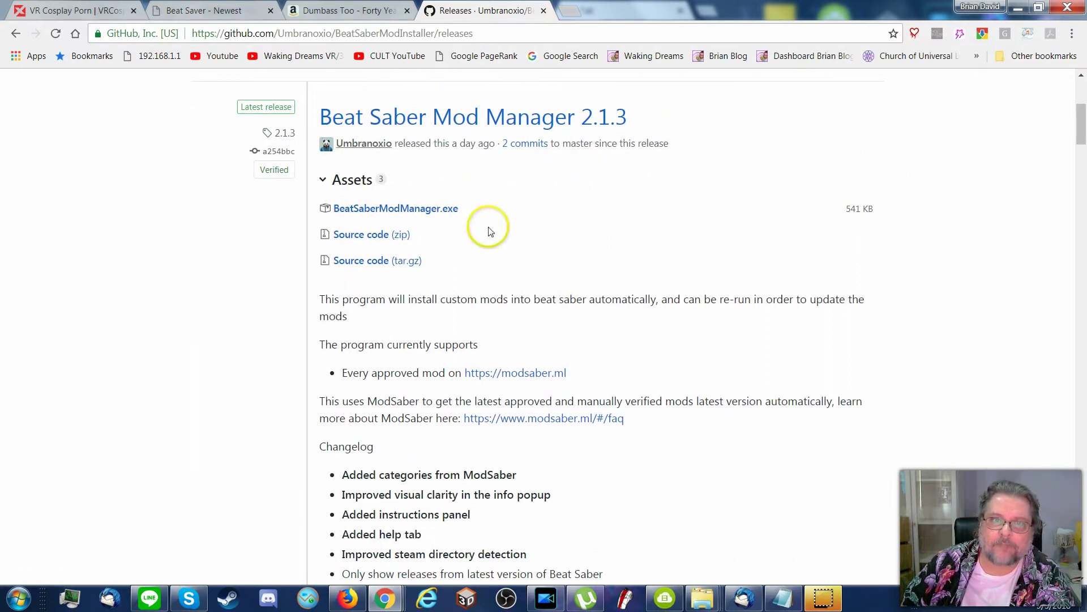
left_click(383, 214)
left_click(622, 242)
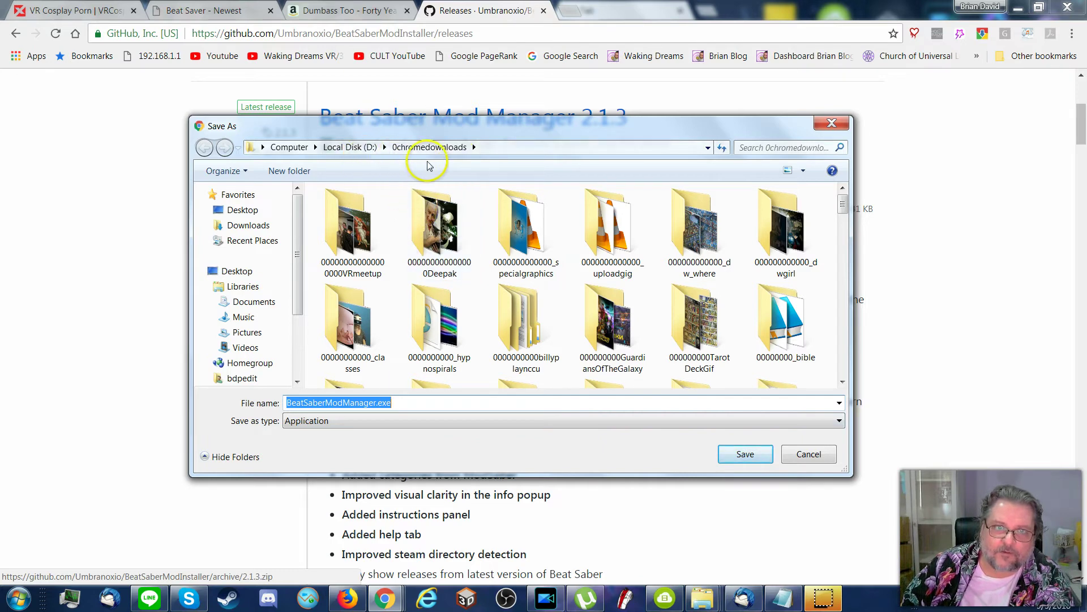
left_click(749, 454)
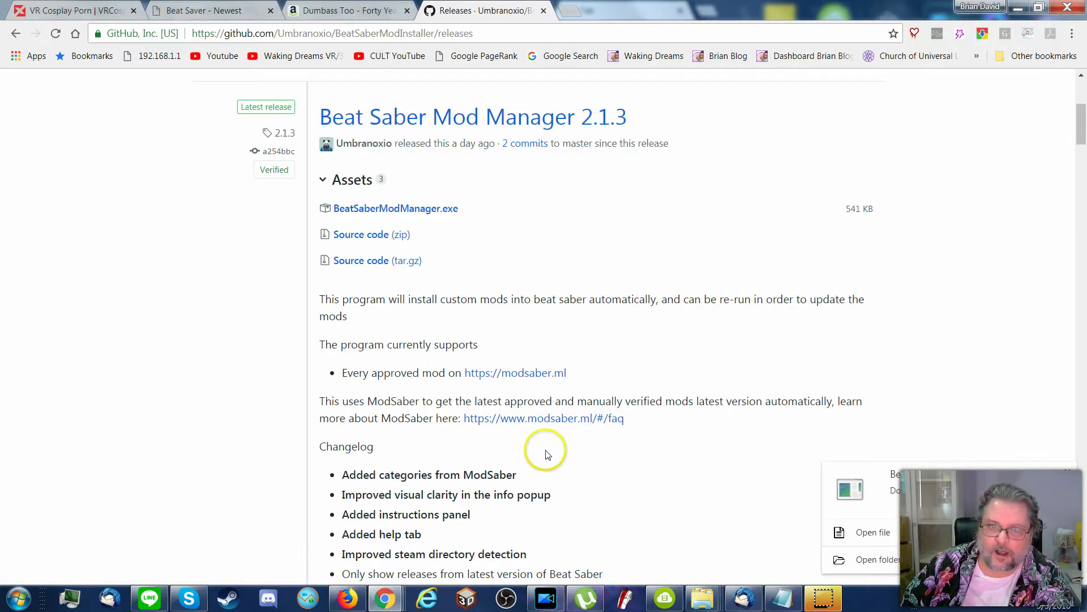
Launch BeatSaberModManager.exe from its download folder and accept the prompt to locate the Beat Saber installation
left_click(877, 560)
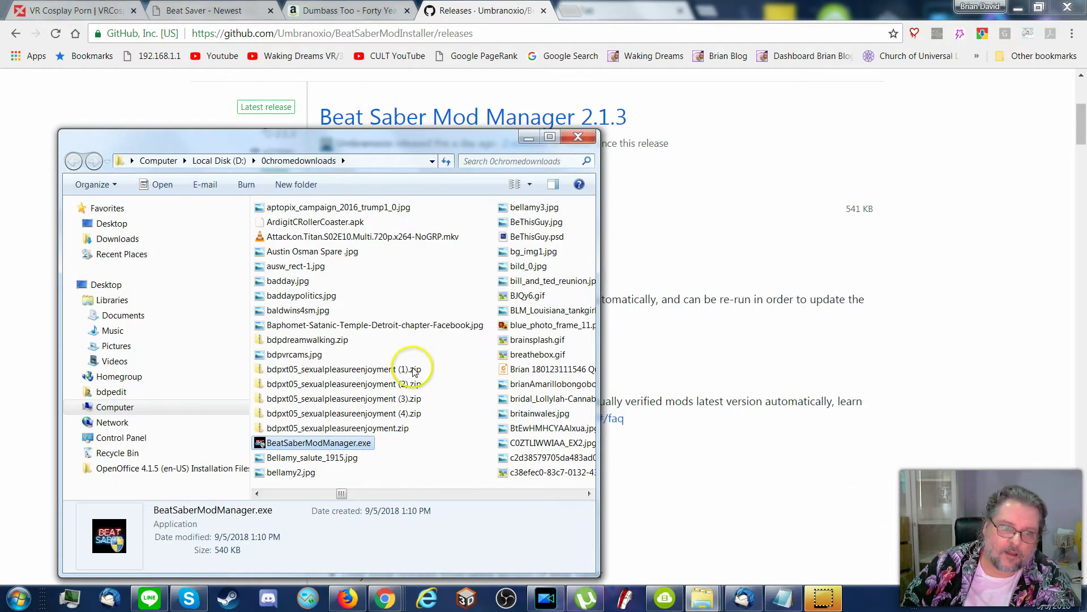
left_click_drag(360, 138, 362, 64)
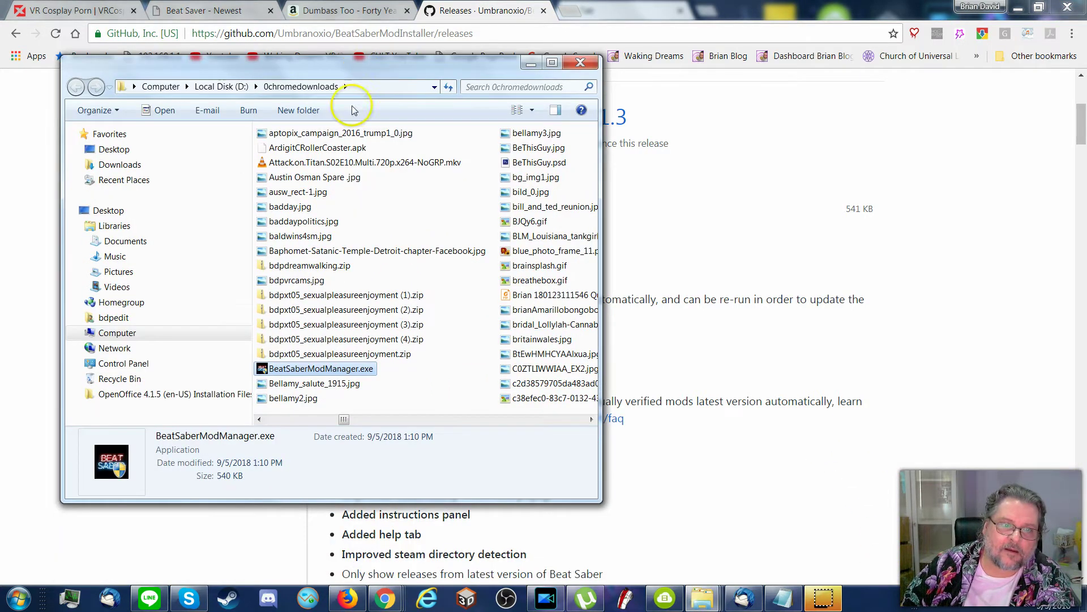
double_click(293, 372)
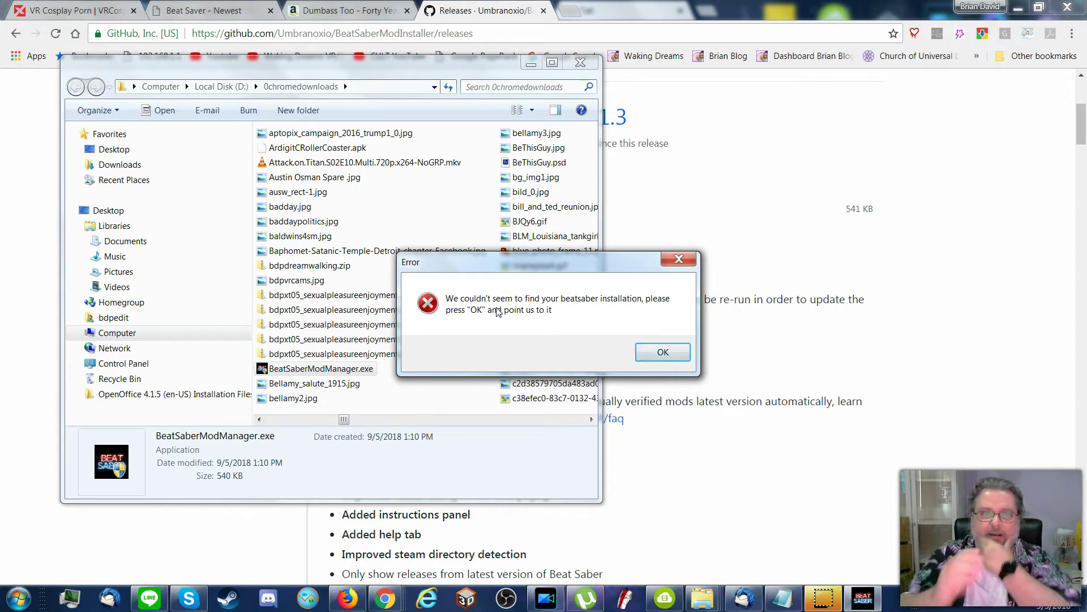
left_click(591, 354)
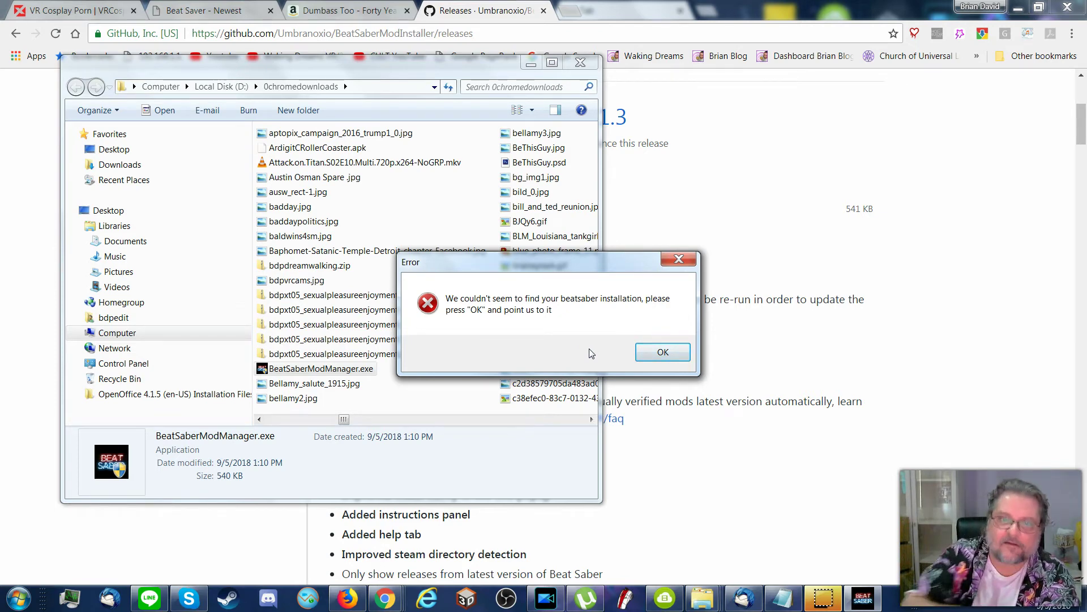
left_click(661, 358)
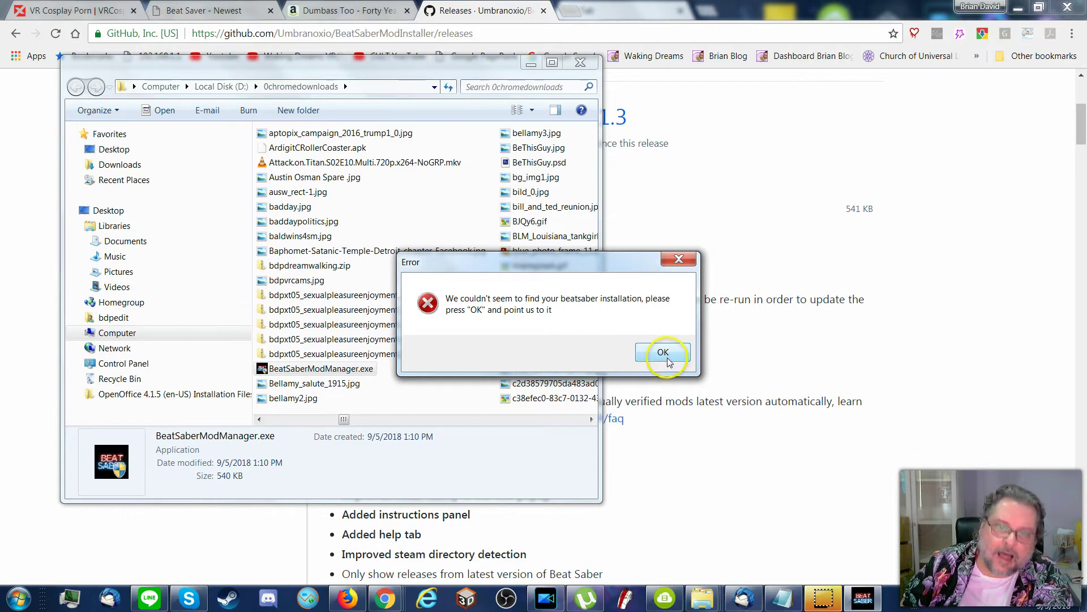
Confirm the Beat Saber folder prompt with the default selection and bring the Mod Manager forward, minimizing the download folder window
left_click(663, 358)
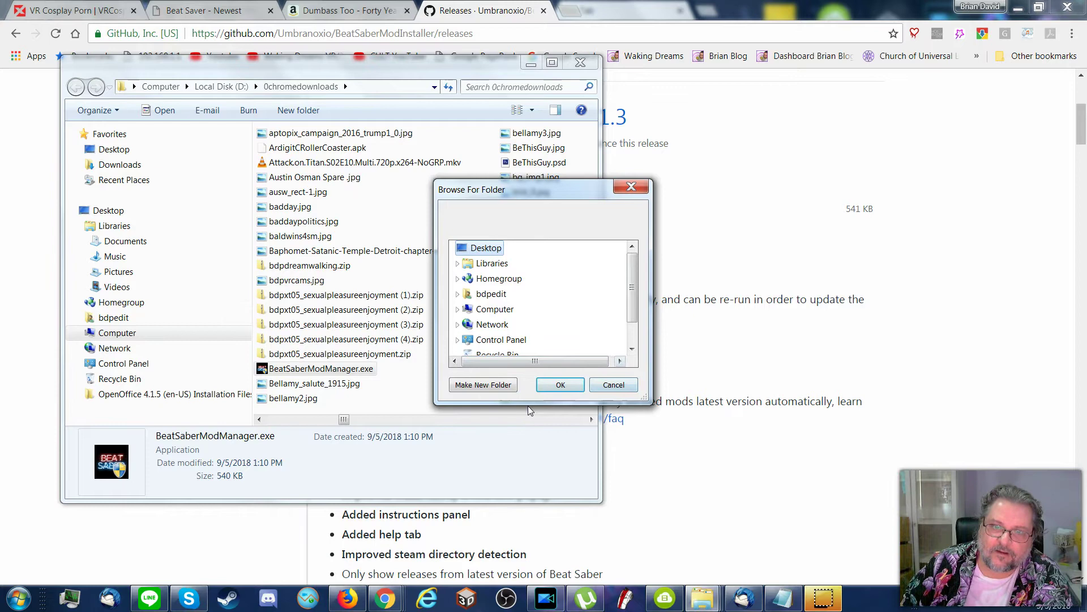
left_click(560, 385)
left_click(520, 240)
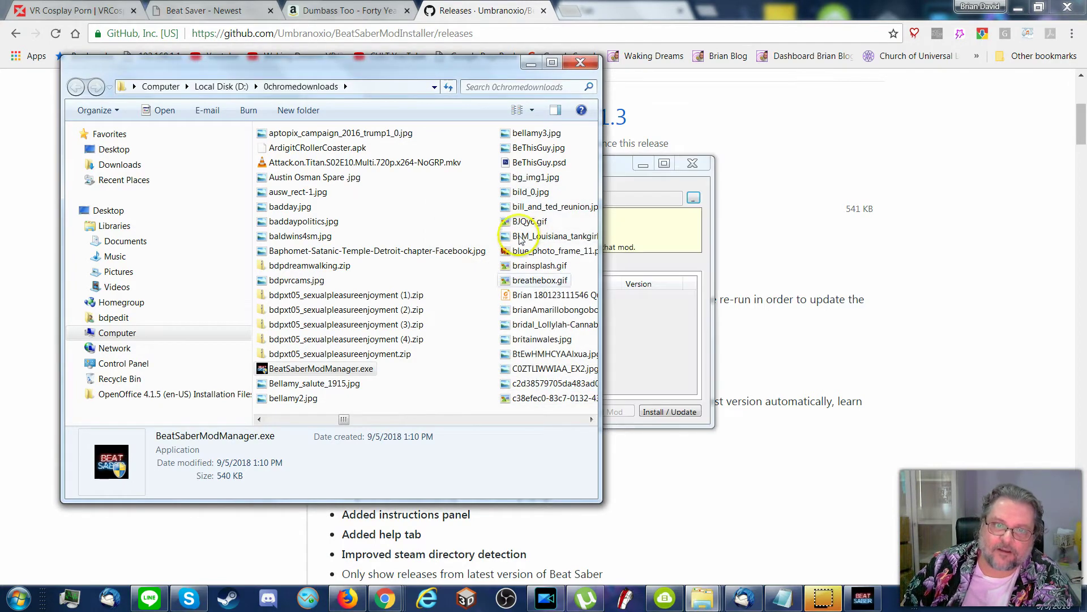
left_click(604, 220)
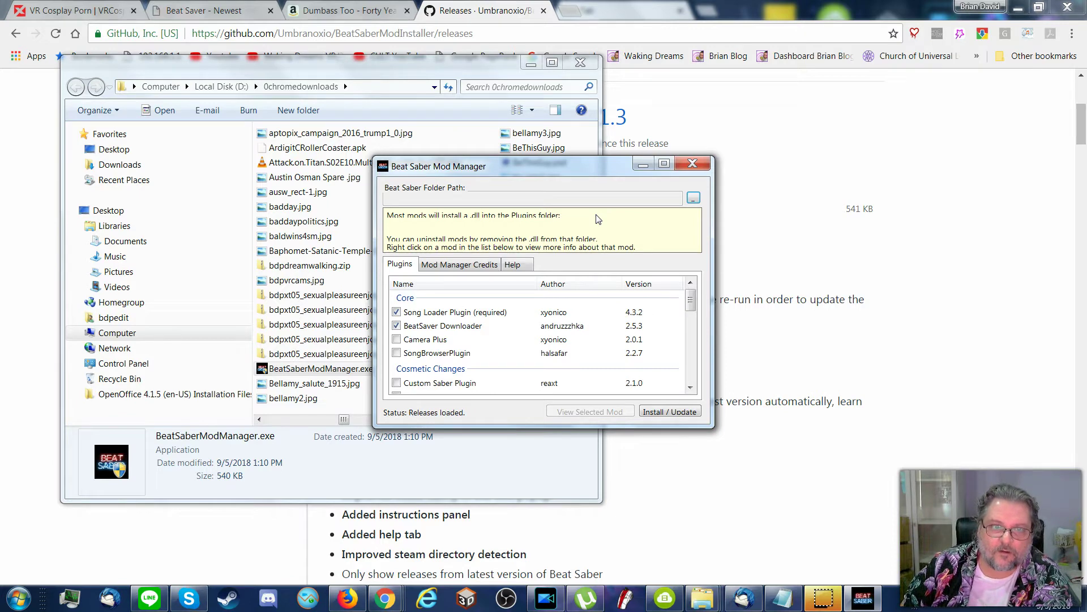
left_click(442, 204)
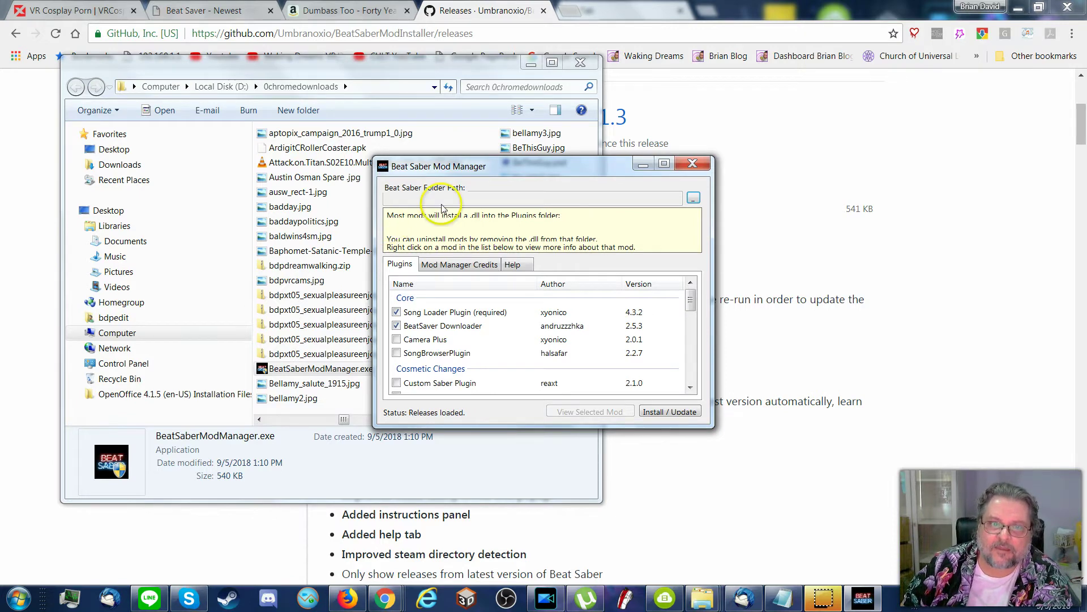
left_click(530, 62)
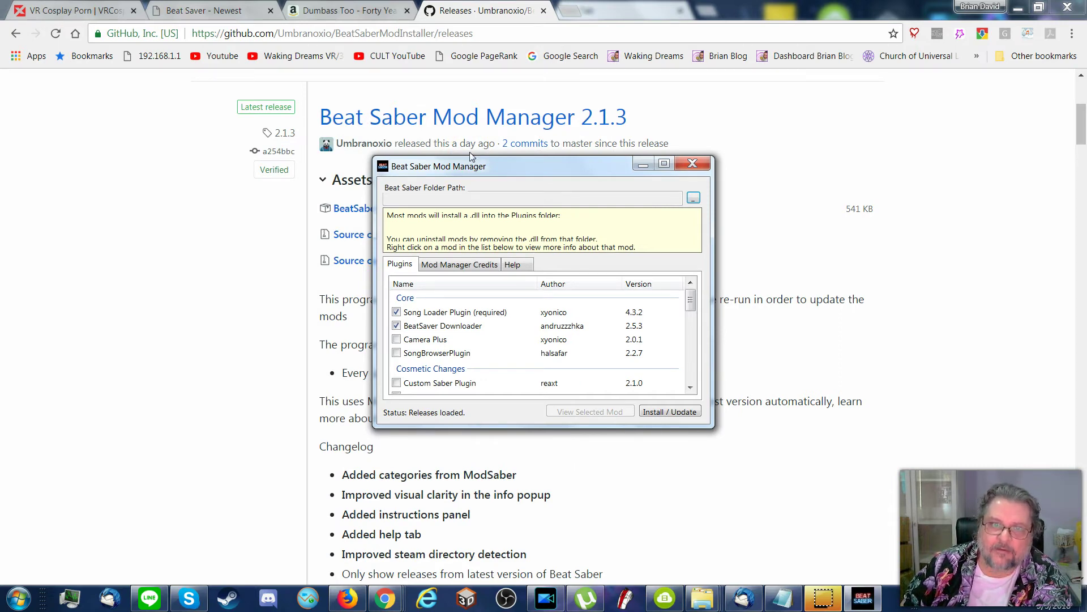
Examine the Beat Saber folder path and the plugins from the Core to the Other category, and close the Mod Manager
left_click(612, 198)
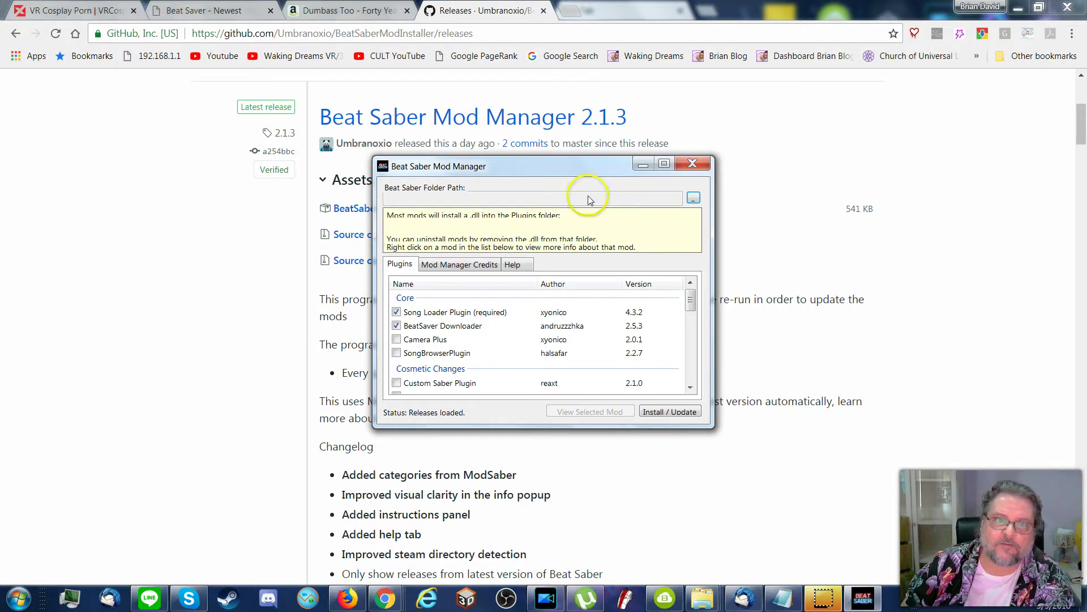
left_click(444, 193)
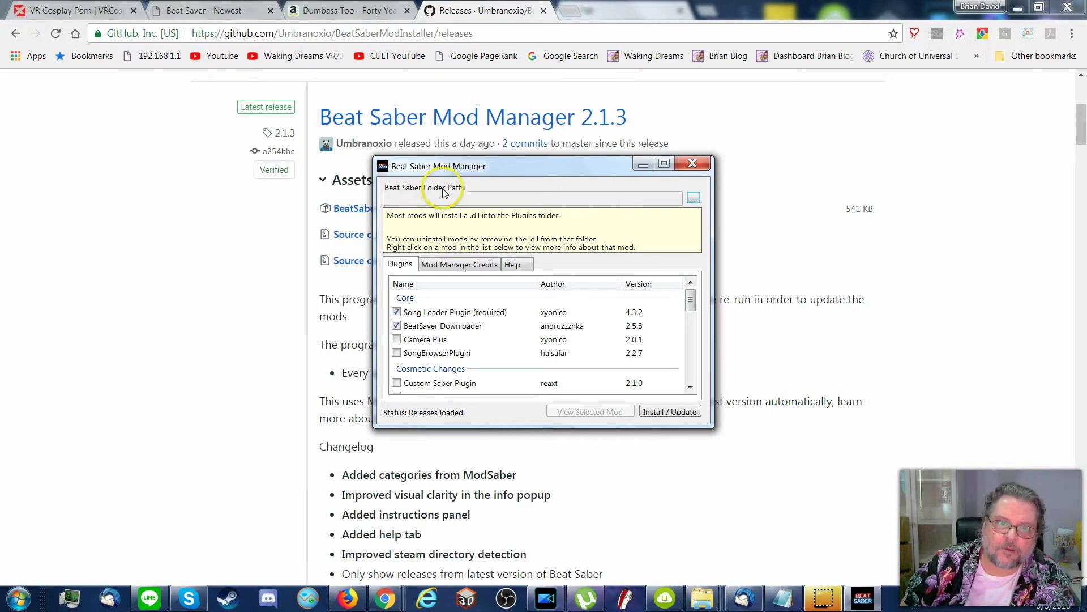
left_click(526, 194)
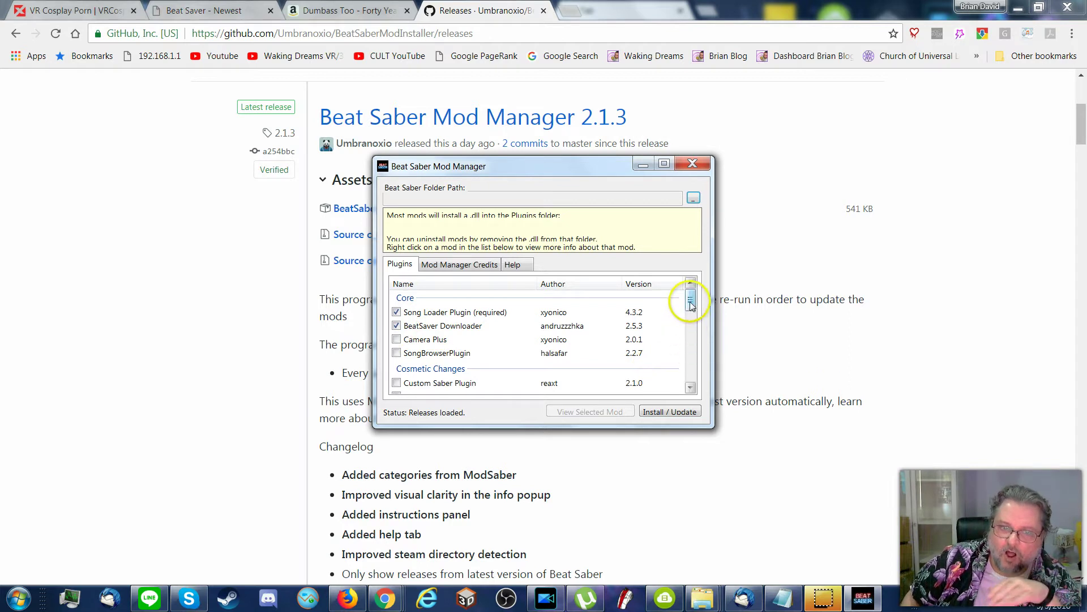
mouse_move(691, 297)
left_mouse_down()
mouse_move(694, 375)
mouse_move(691, 298)
mouse_move(692, 315)
left_mouse_up()
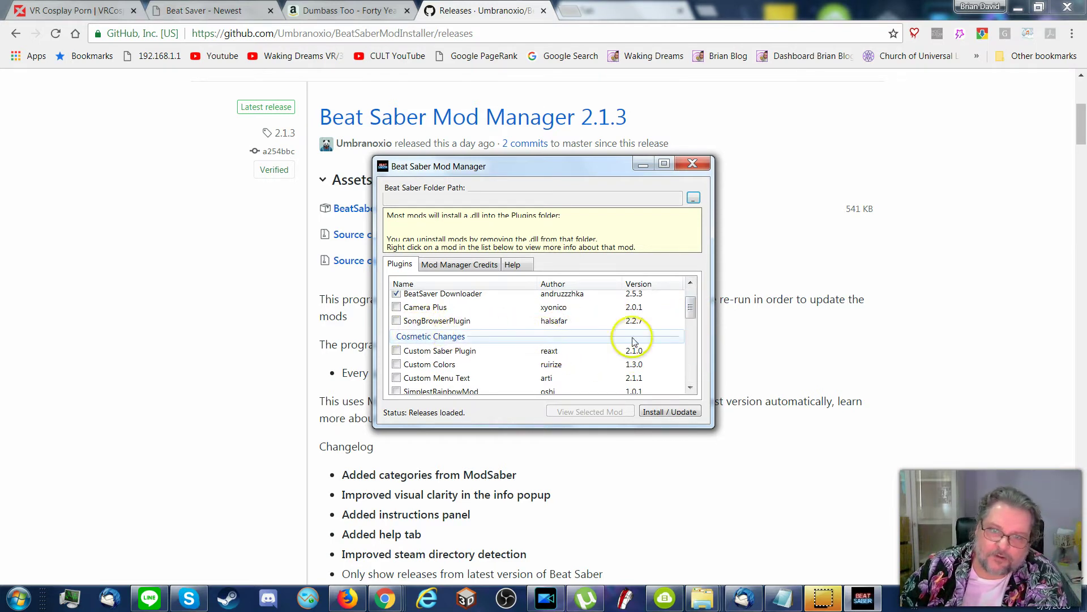
left_click_drag(692, 315, 688, 315)
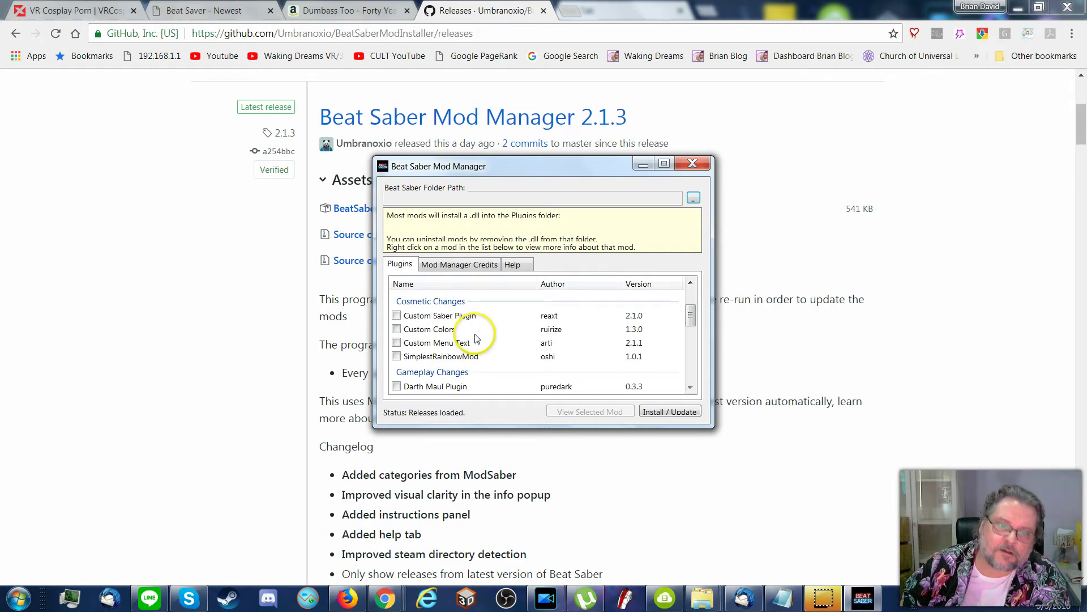
left_click(696, 342)
left_click_drag(689, 315, 689, 376)
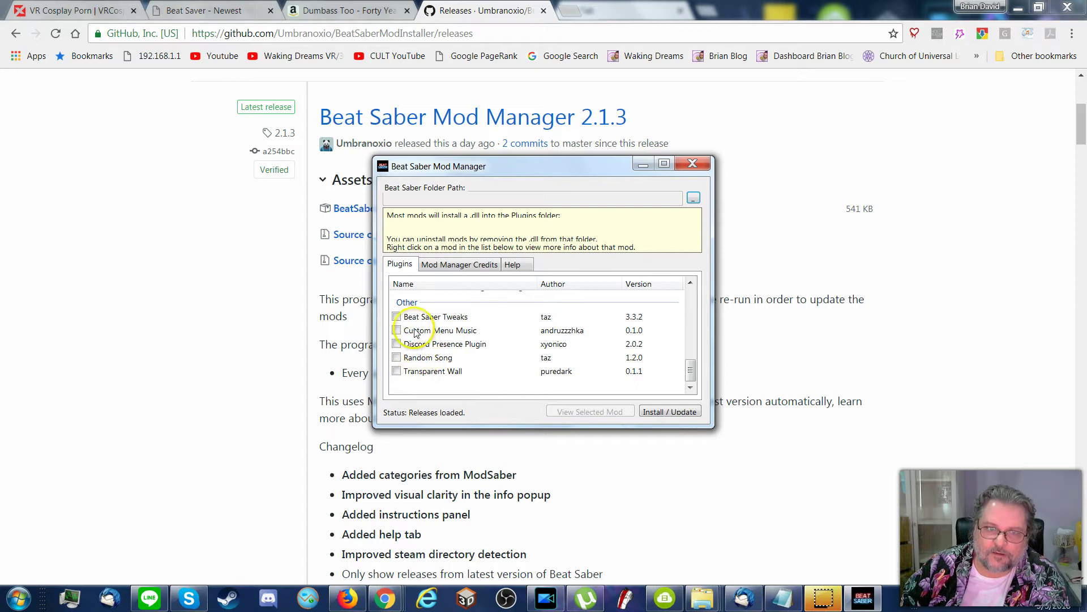
left_click_drag(690, 371, 689, 292)
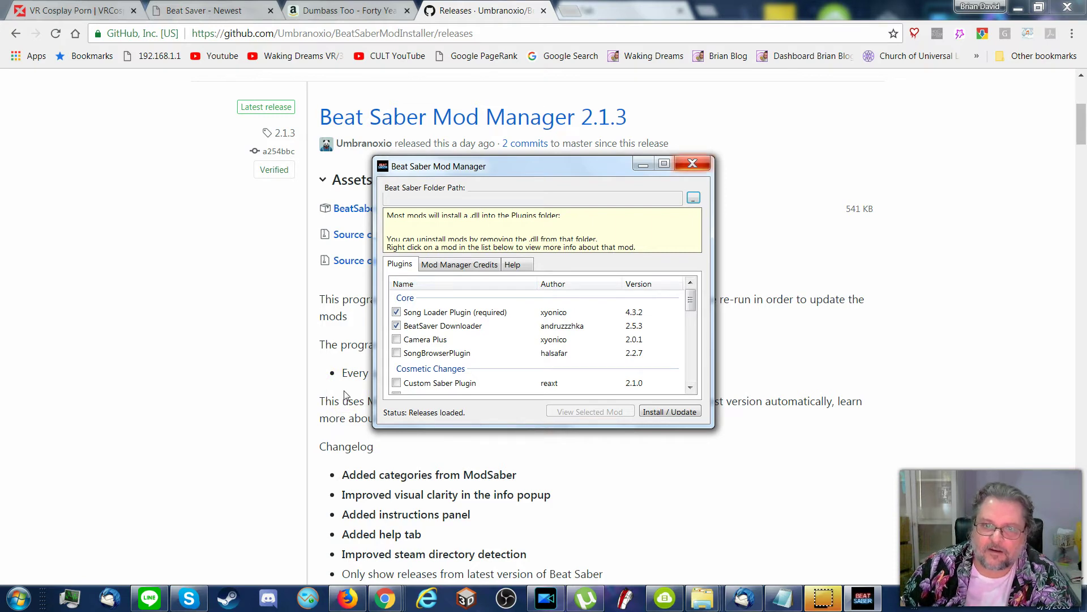
left_click(692, 164)
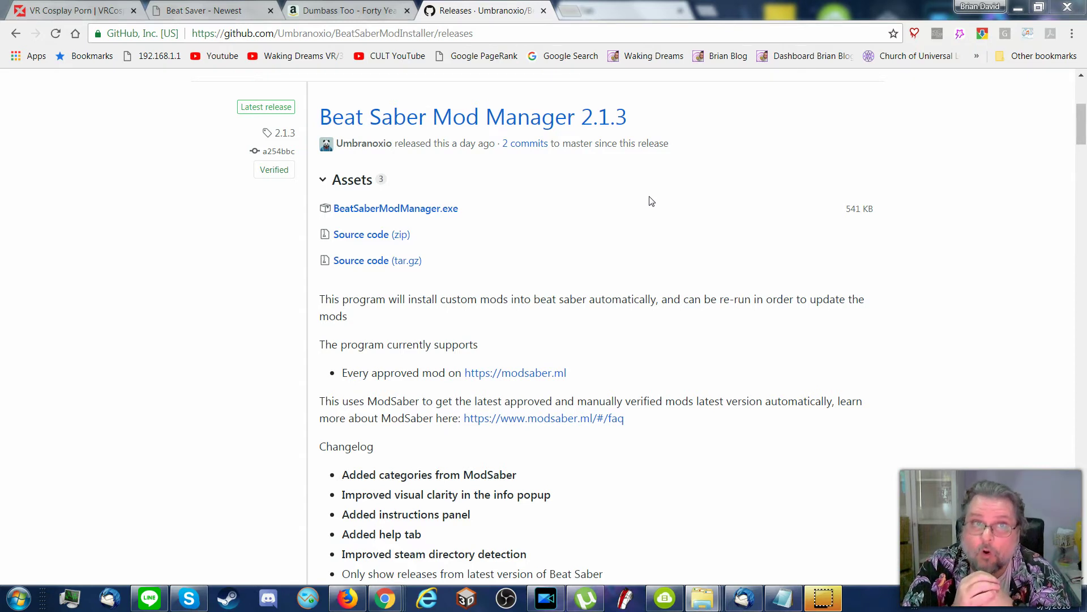
Return to Beat Saver's most played songs and download "Beat it - Michael Jackson" as 811-535.zip into H:\0000 BeatSaver_CustomSongMod
left_click(14, 35)
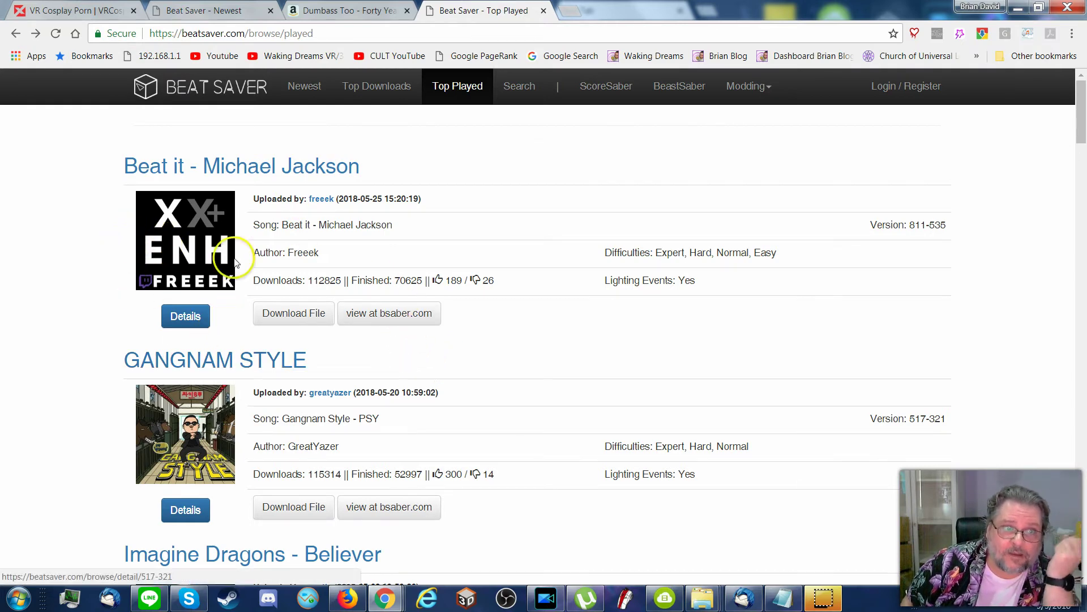
left_click(288, 317)
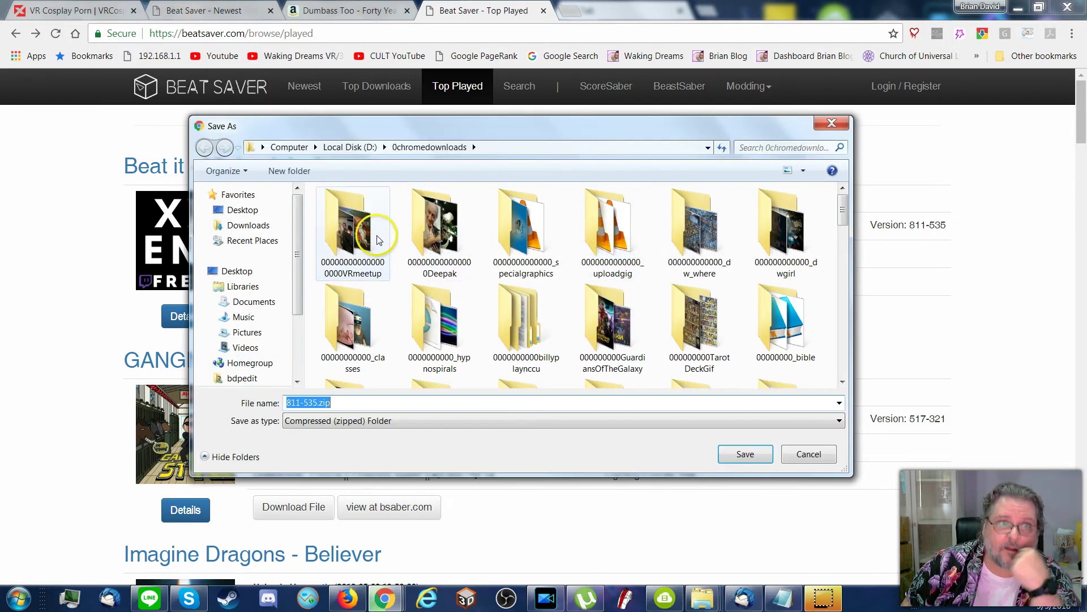
left_click(289, 146)
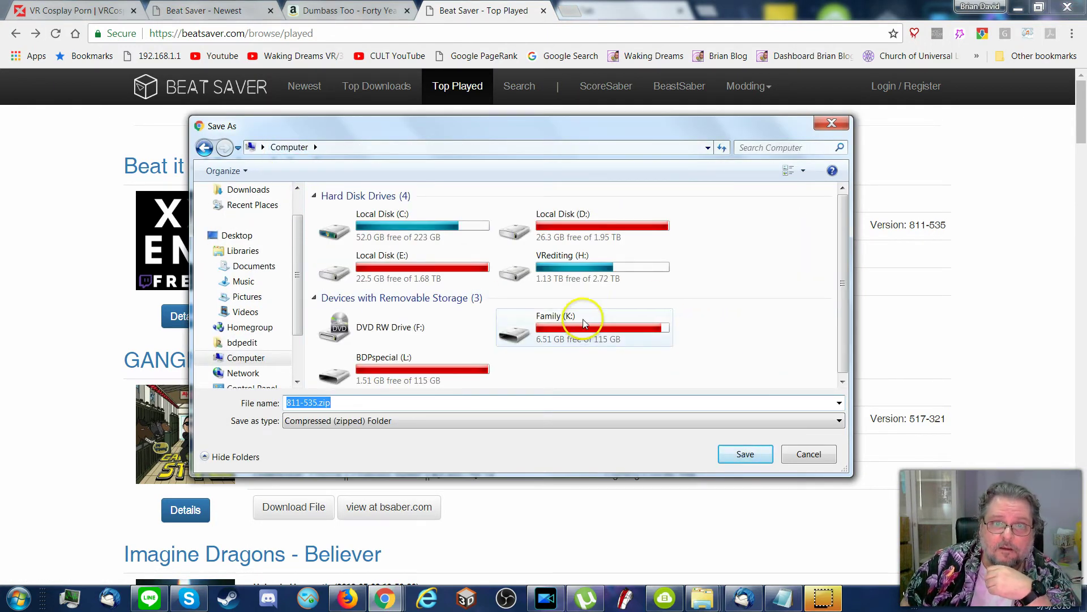
double_click(561, 266)
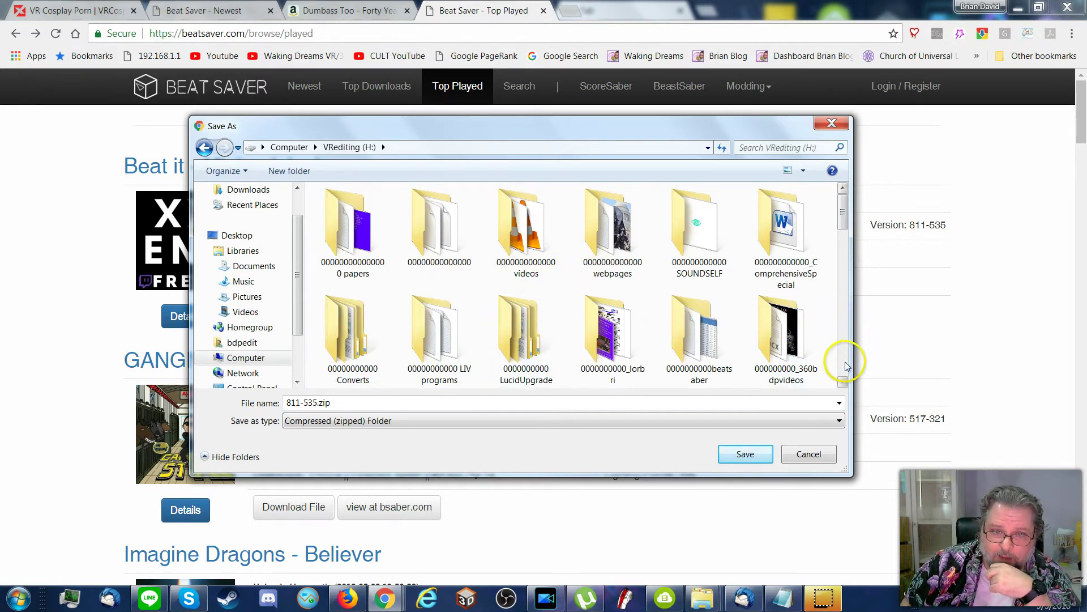
scroll(847, 365, "down", 2)
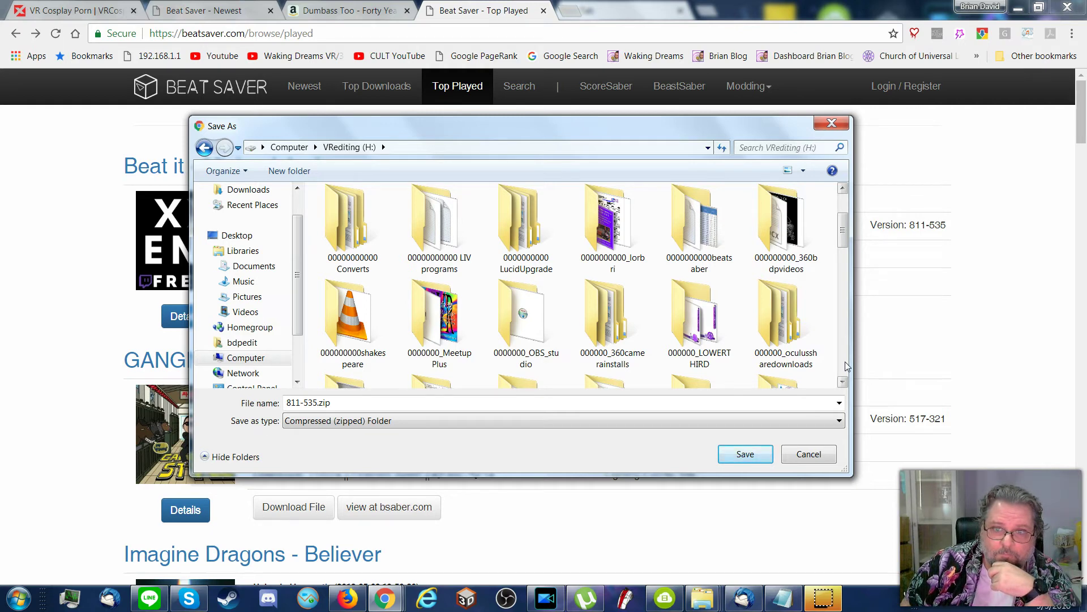
scroll(847, 365, "down", 3)
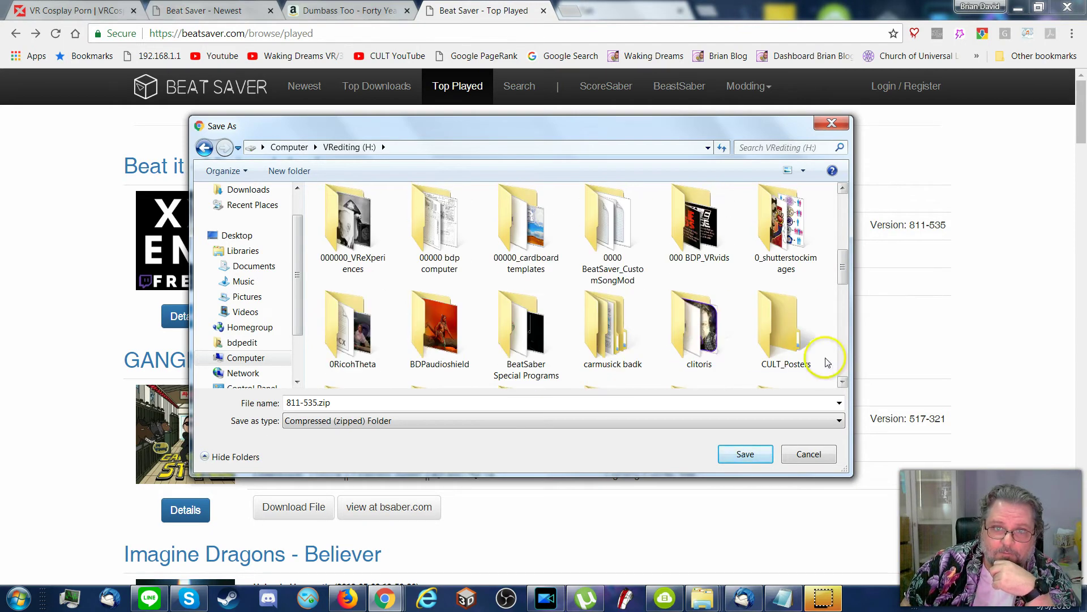
left_click(605, 270)
double_click(605, 271)
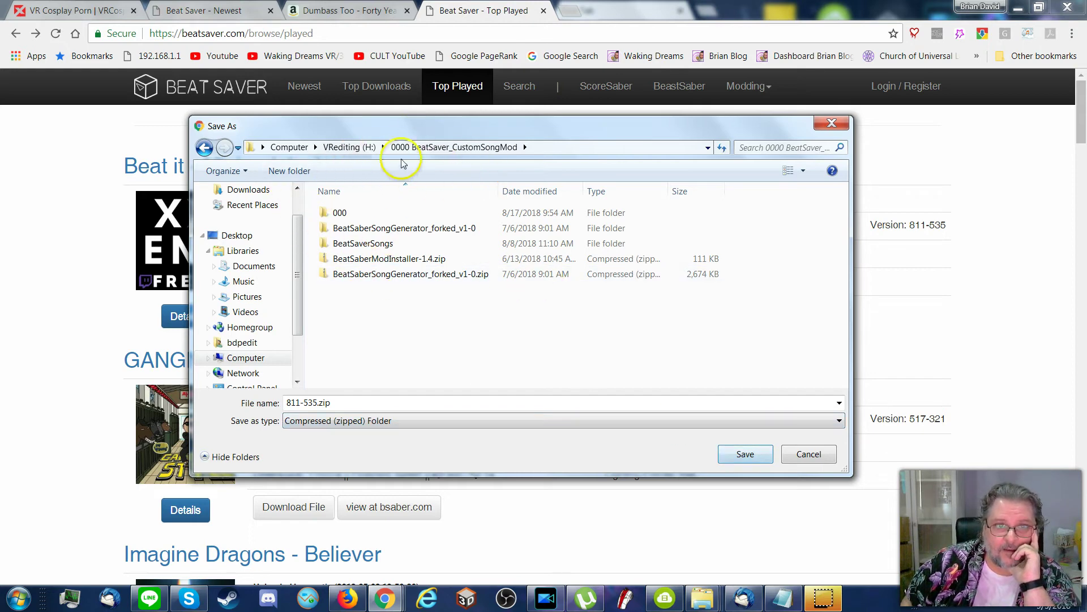
left_click(742, 453)
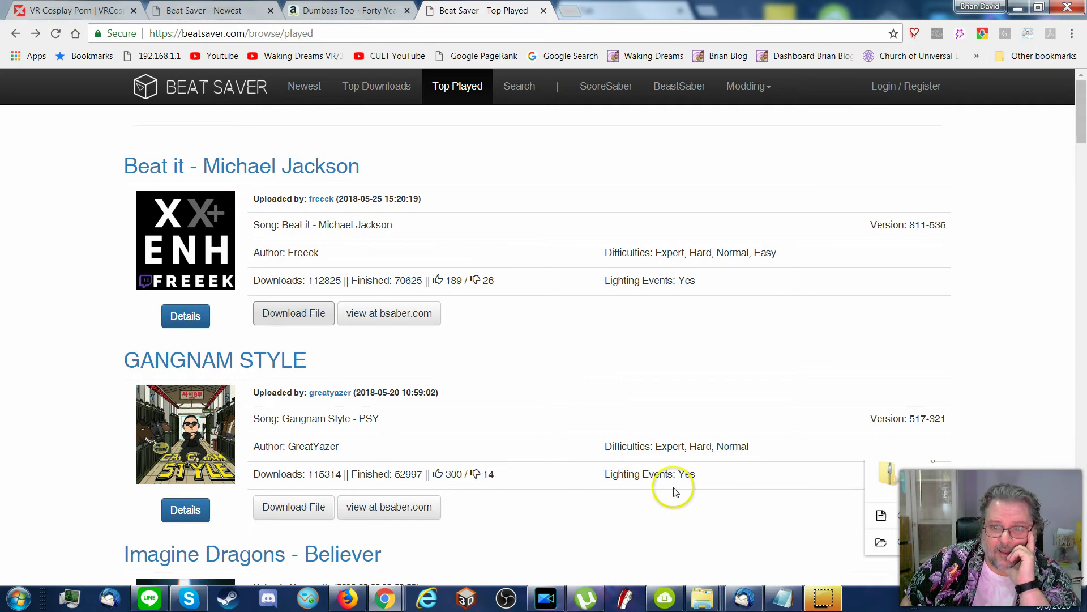
Show the downloaded 811-535.zip in its folder and extract it with 7-Zip into an 811-535 subfolder
left_click(873, 560)
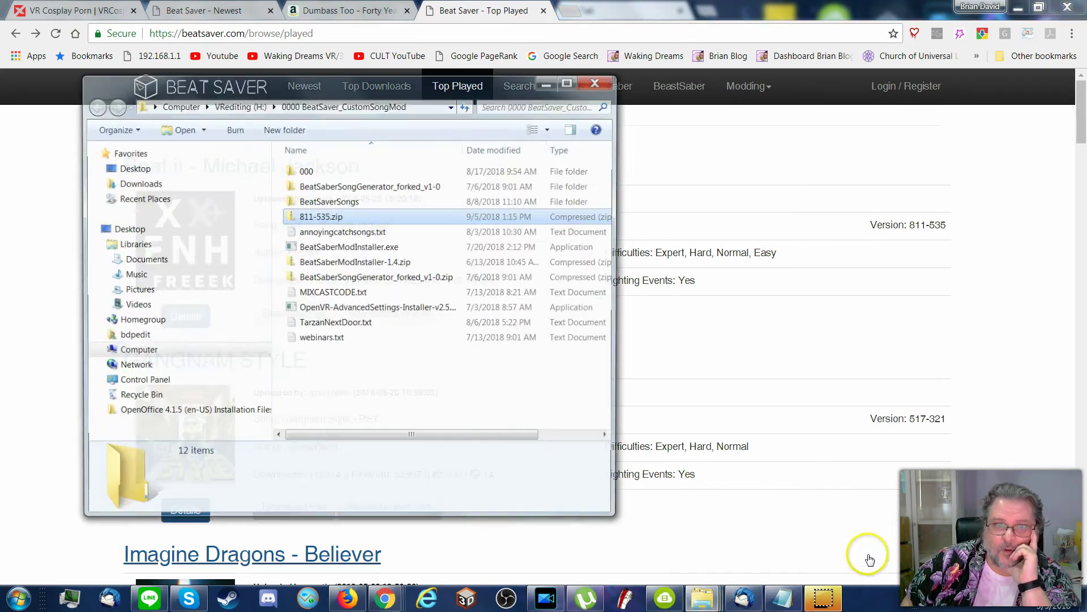
right_click(318, 220)
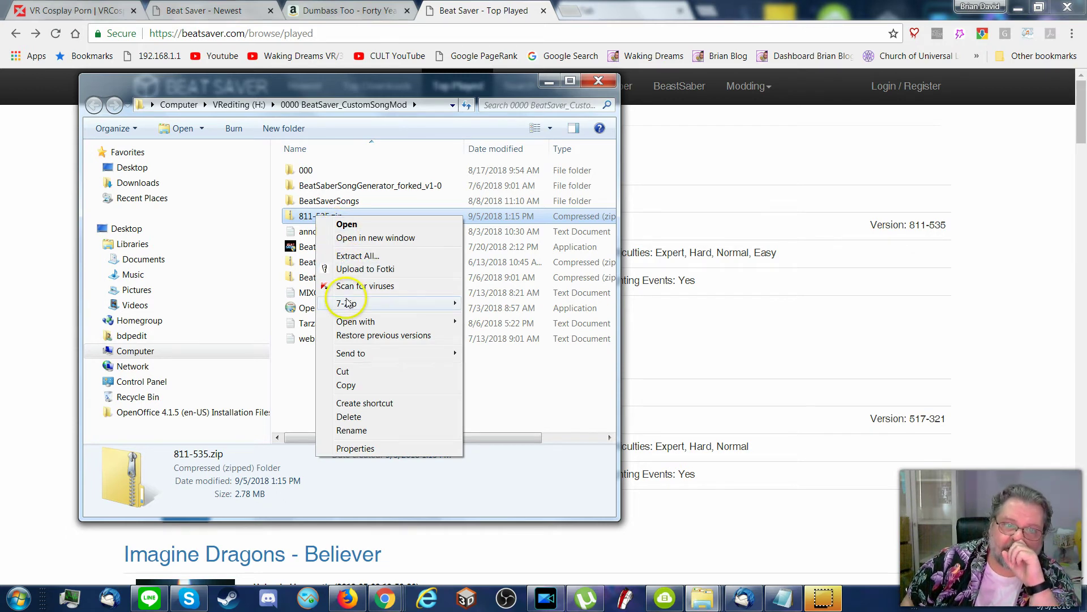
mouse_move(347, 303)
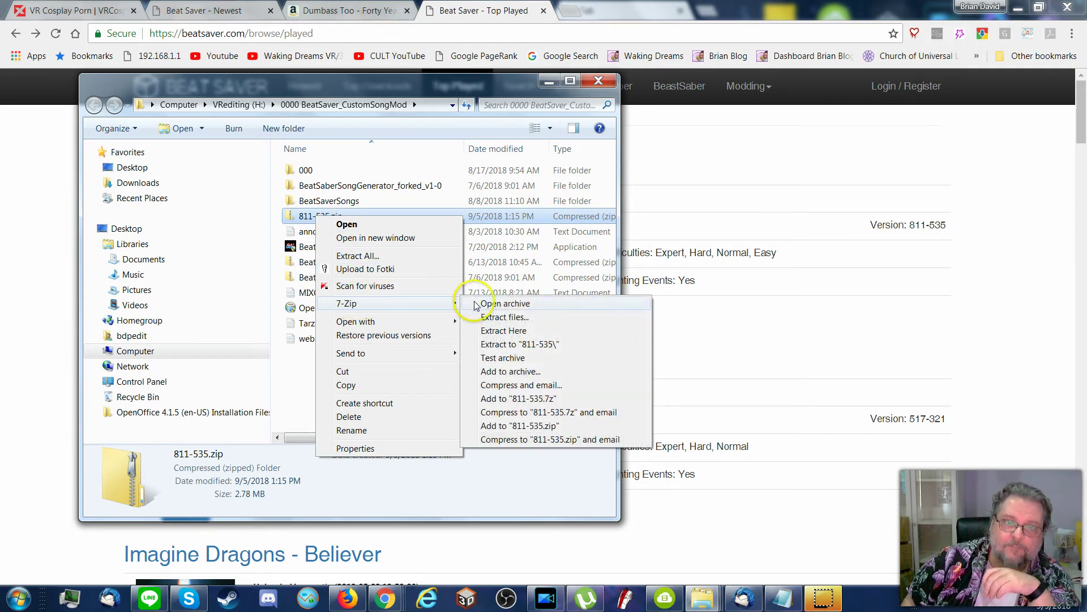
left_click(542, 347)
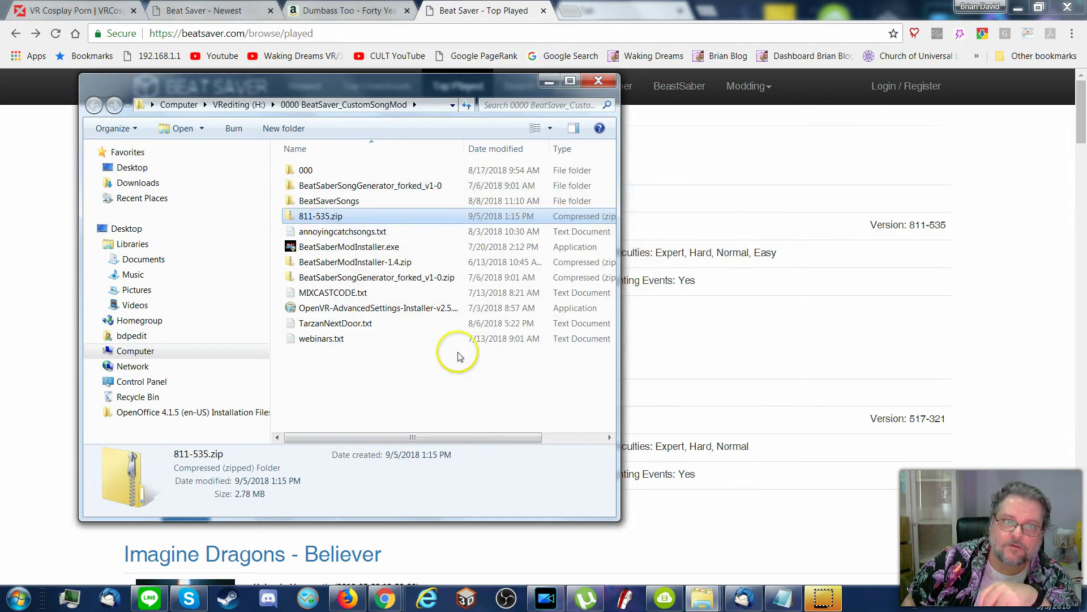
Examine the song files in the Beat it folder inside 811-535, and close the file window
left_click(298, 186)
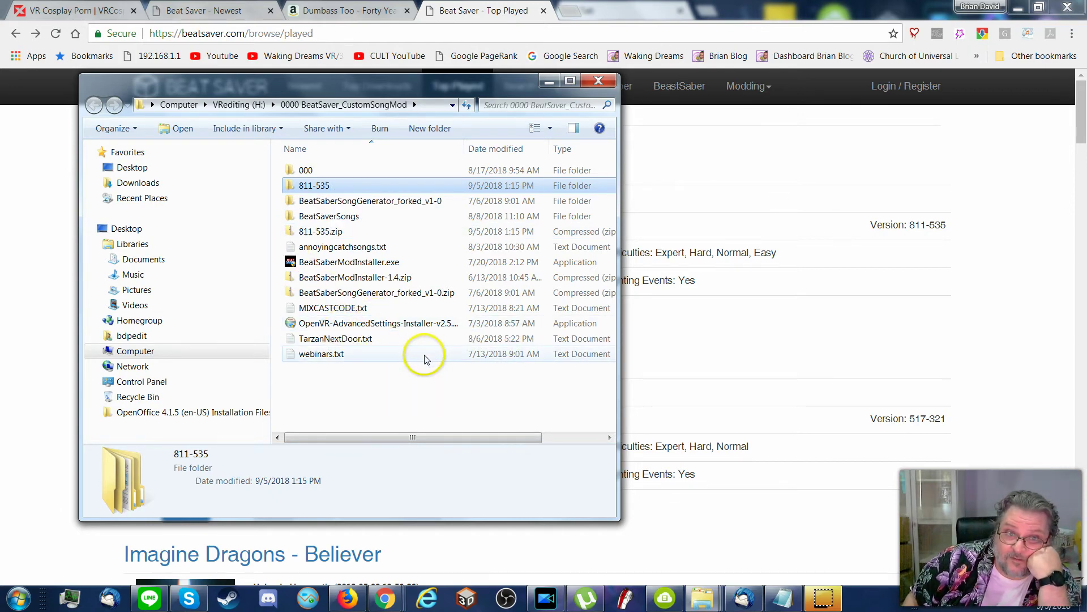
double_click(319, 190)
double_click(311, 171)
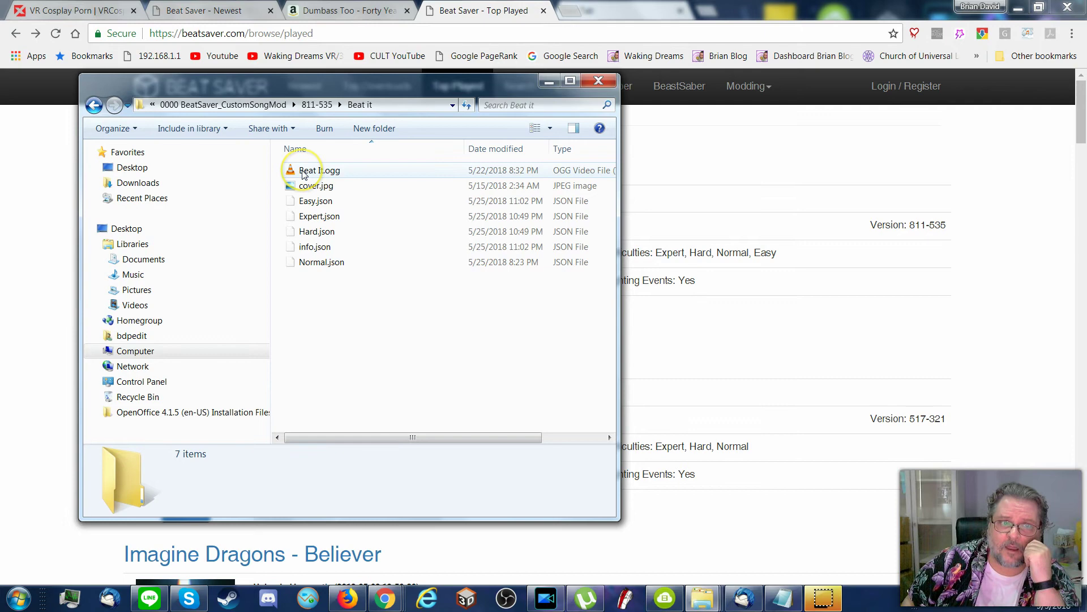
left_click(277, 104)
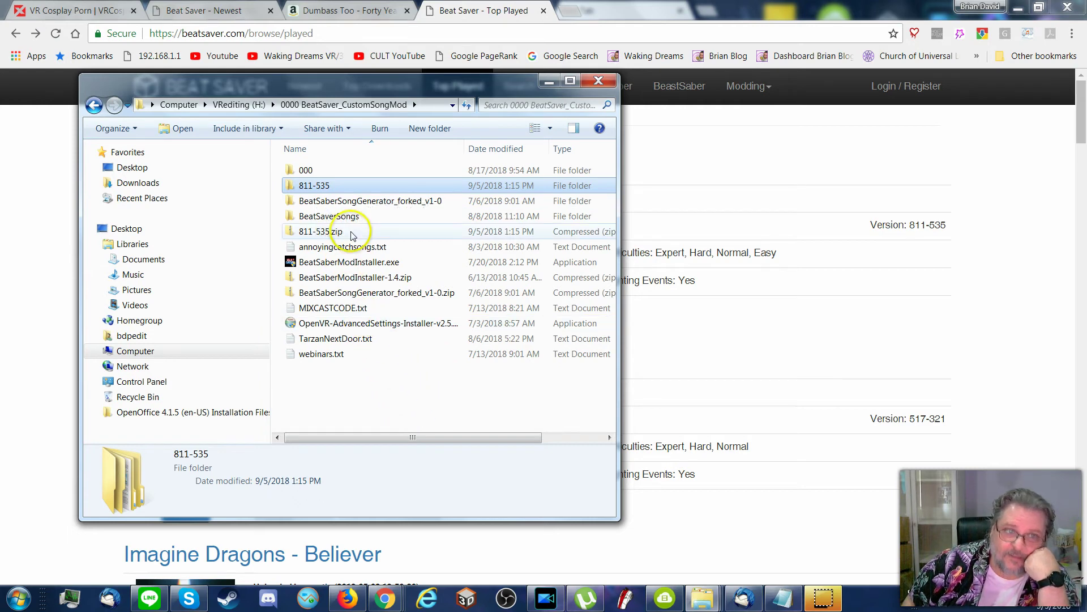
left_click(598, 82)
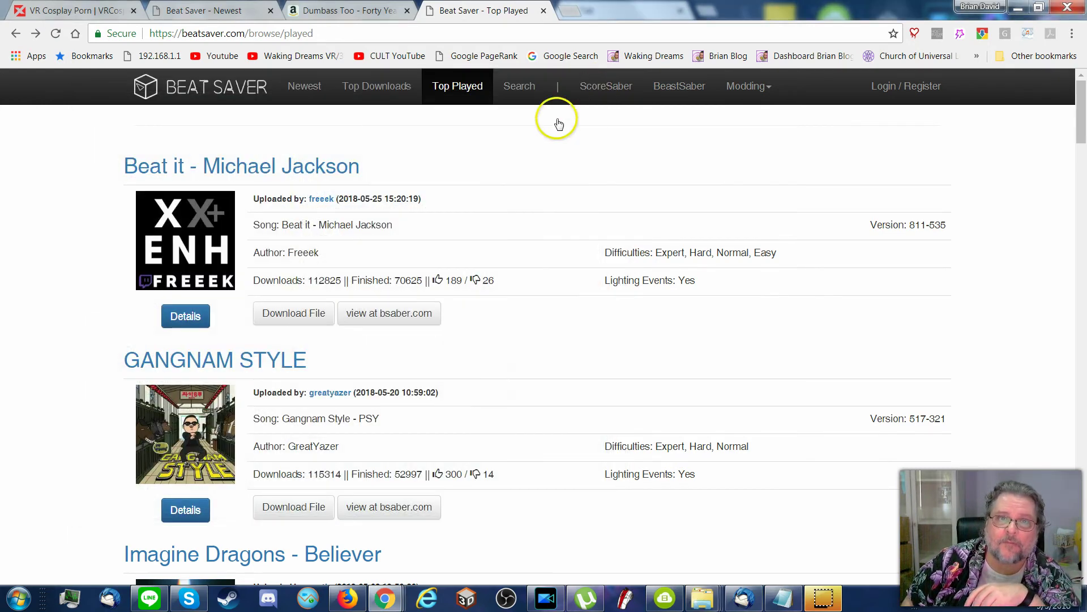
View the Mod Installer's GitHub releases page again and return to Beat Saver's most played songs
left_click(769, 87)
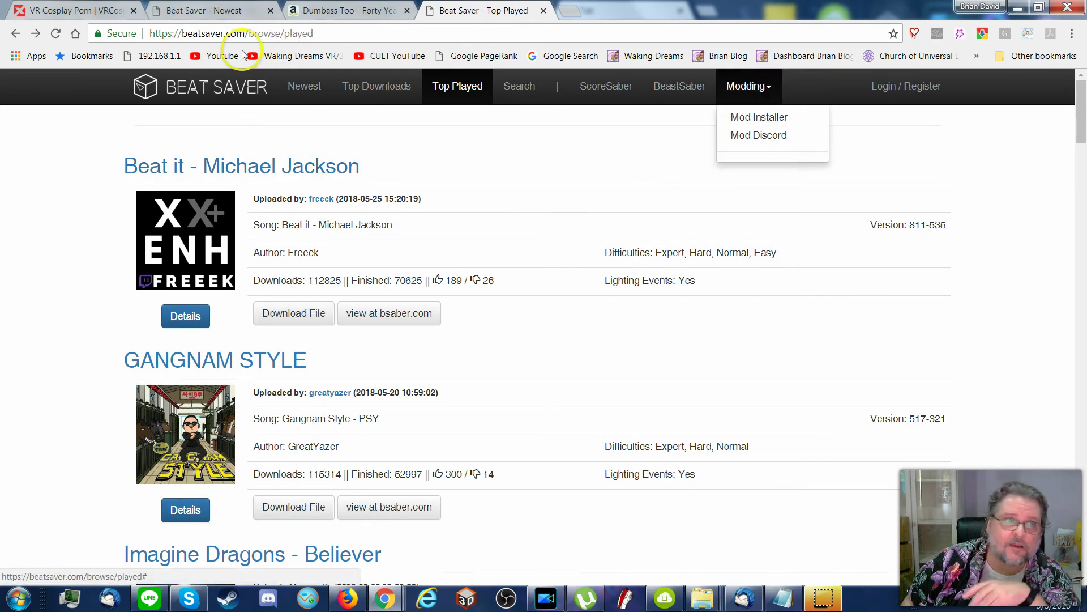
left_click(751, 122)
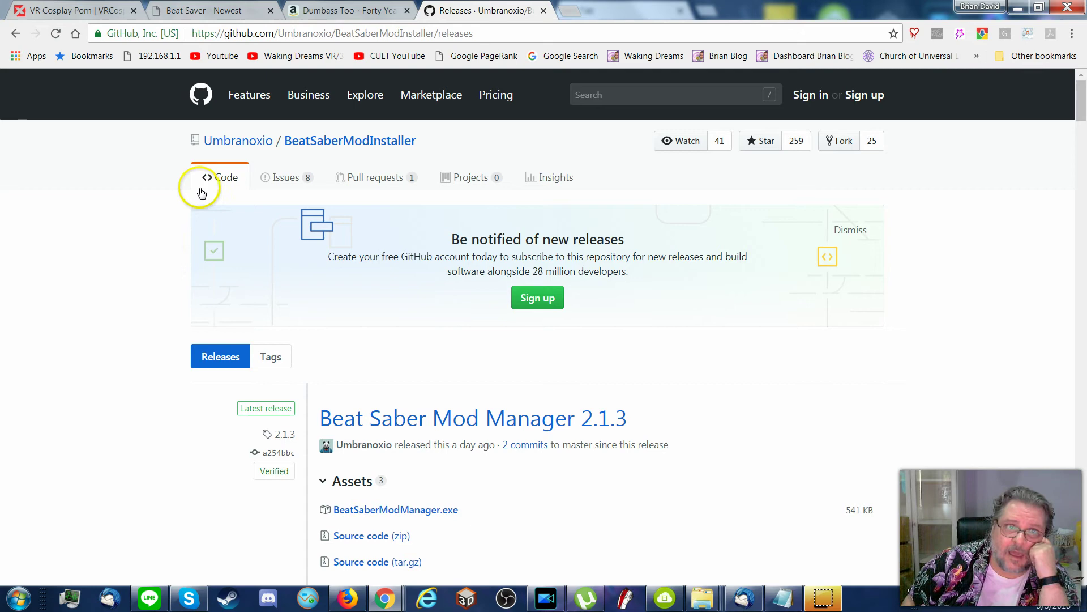
left_click(15, 34)
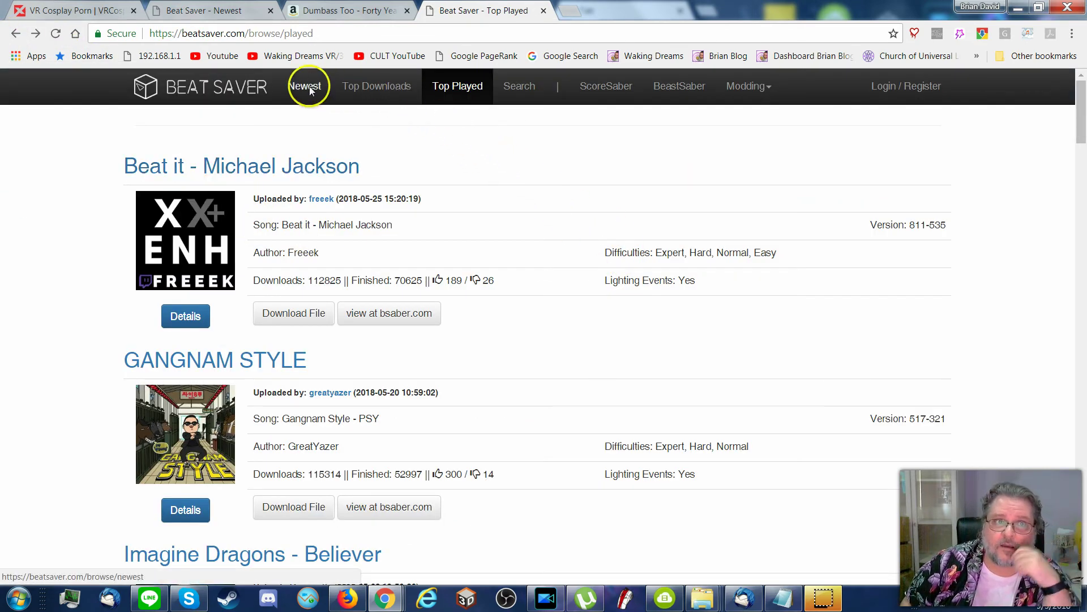
View Beat Saver's song search page, and browse the most played songs past "Imagine Dragons - Believer"
left_click(519, 86)
right_click(518, 92)
left_click(283, 309)
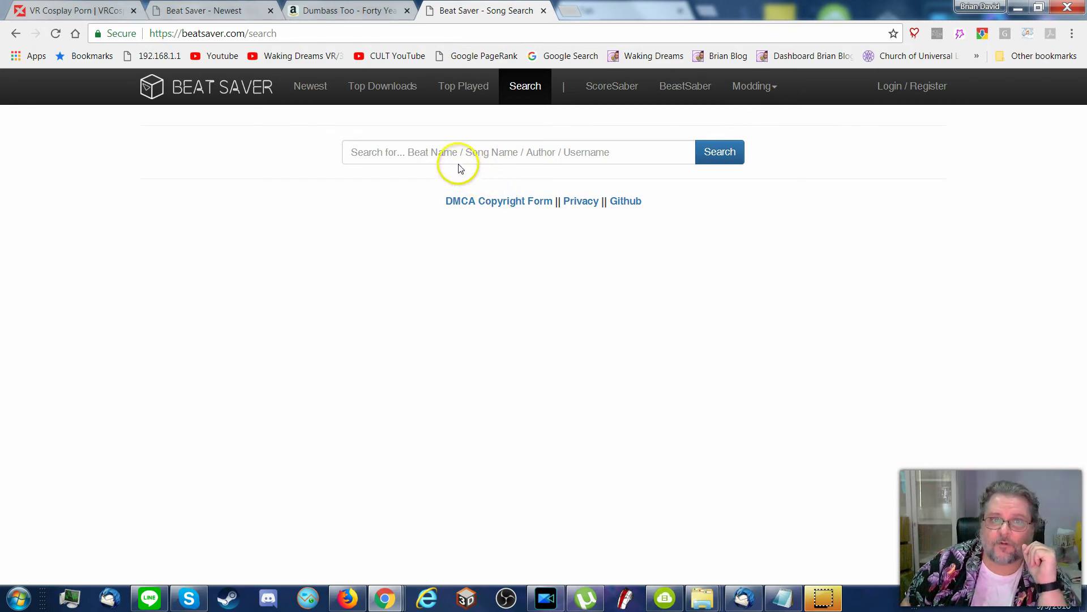
left_click(472, 91)
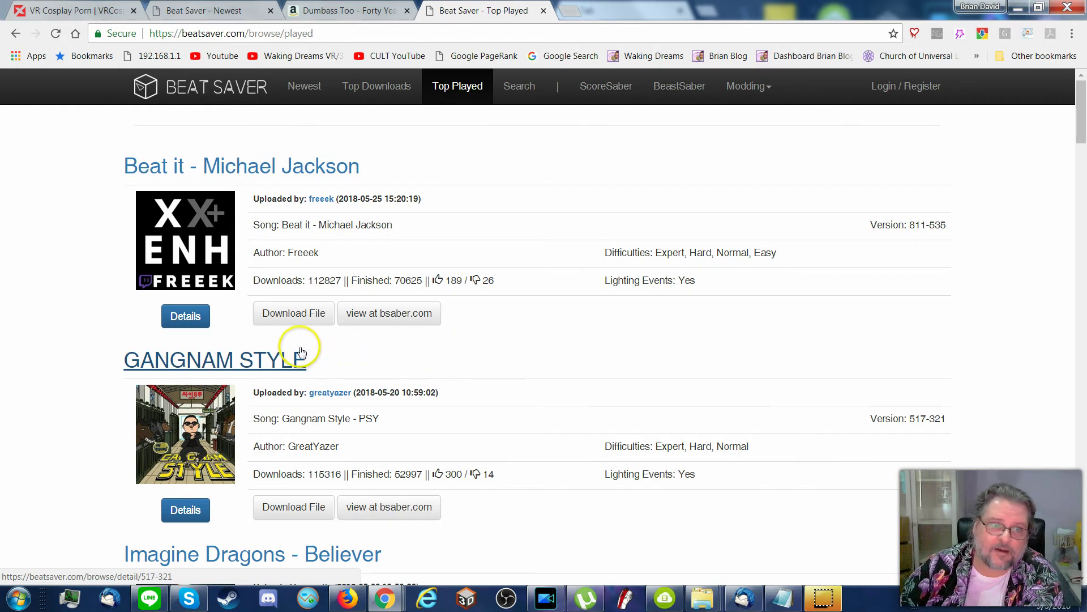
scroll(1085, 506, "down", 8)
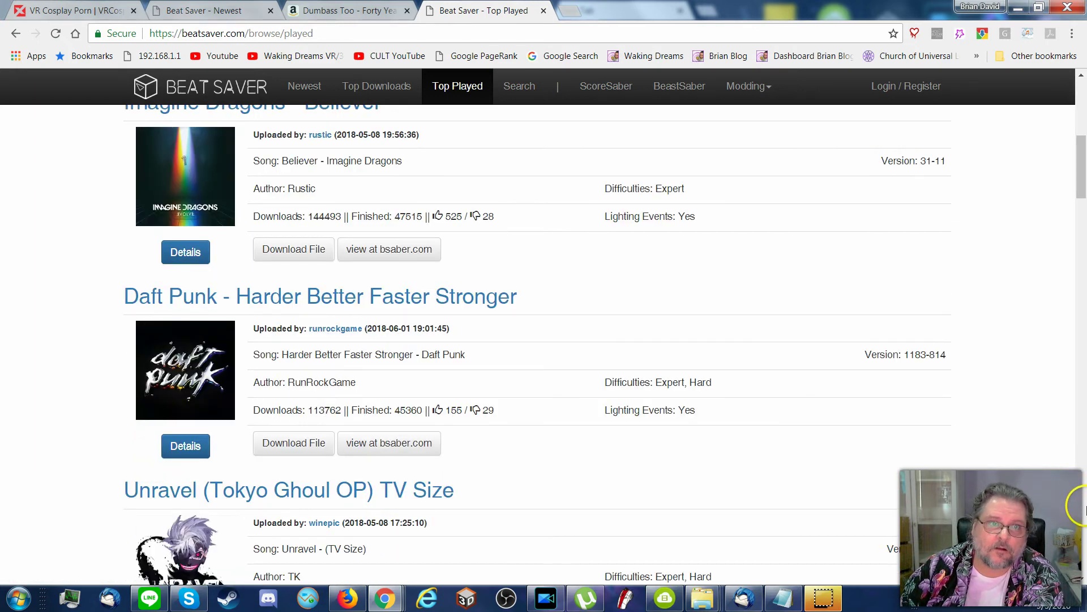
Browse further through the most played songs, and open the BeastSaber site in a new tab
scroll(1085, 510, "down", 8)
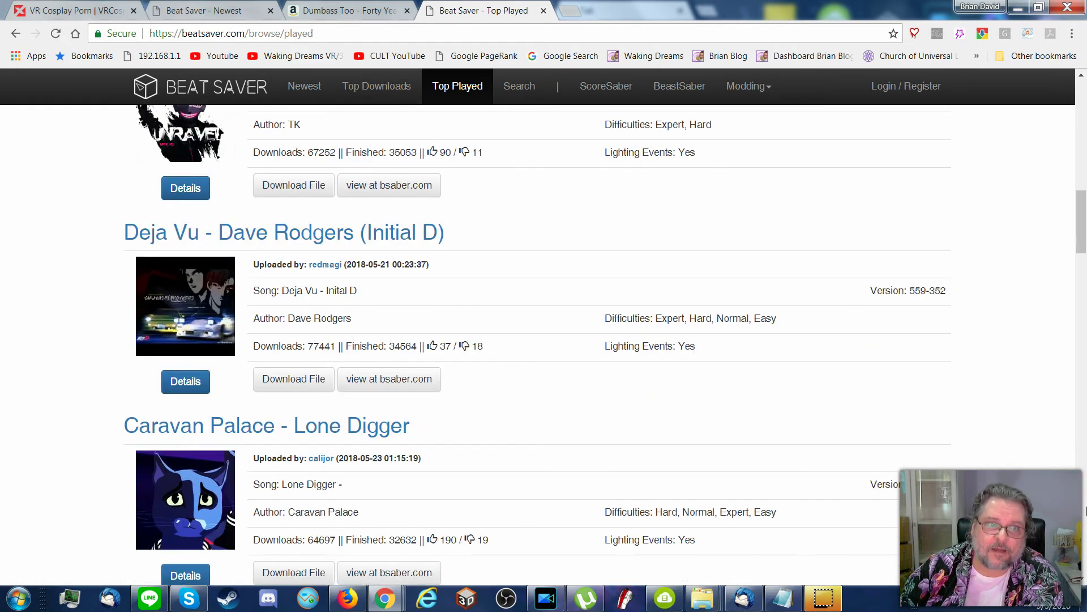
right_click(674, 88)
left_click(704, 91)
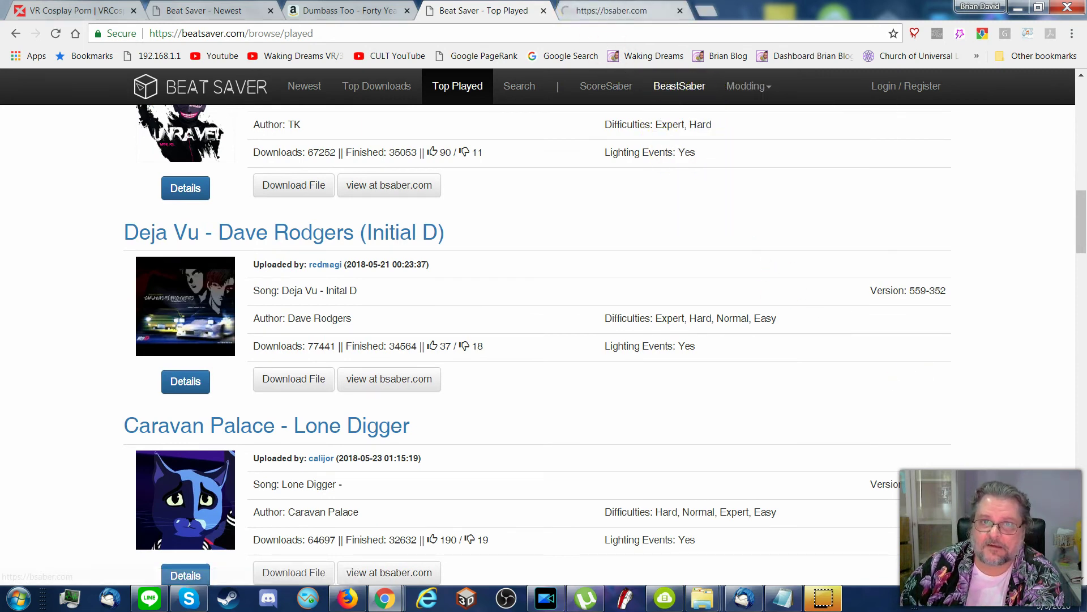
left_click(579, 9)
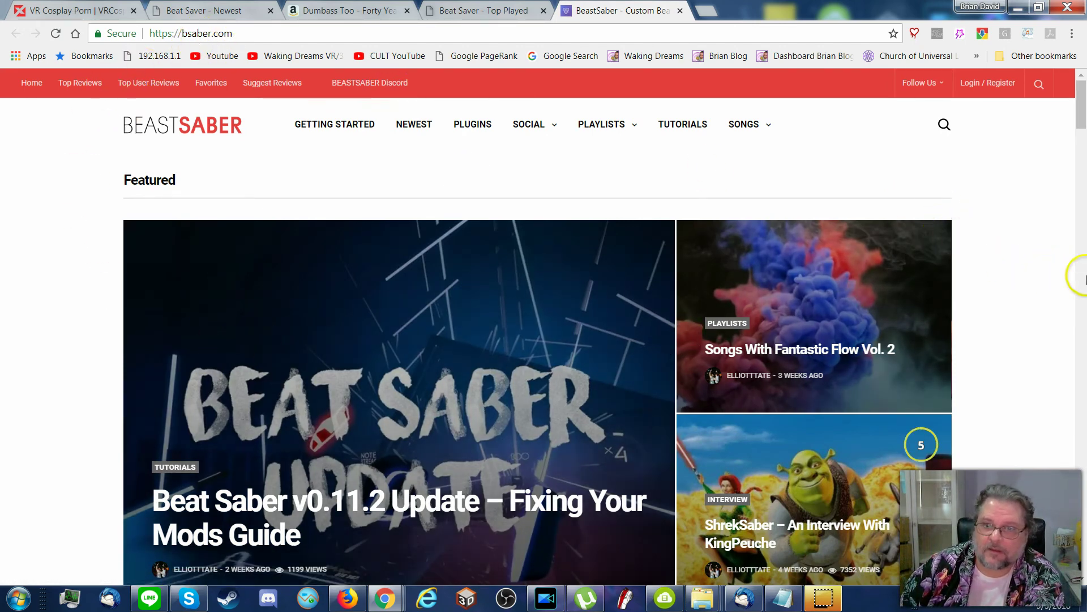
Look through the Recent Curated Content on the BeastSaber home page down to All Content, and return to its start
left_click_drag(1080, 116, 1077, 167)
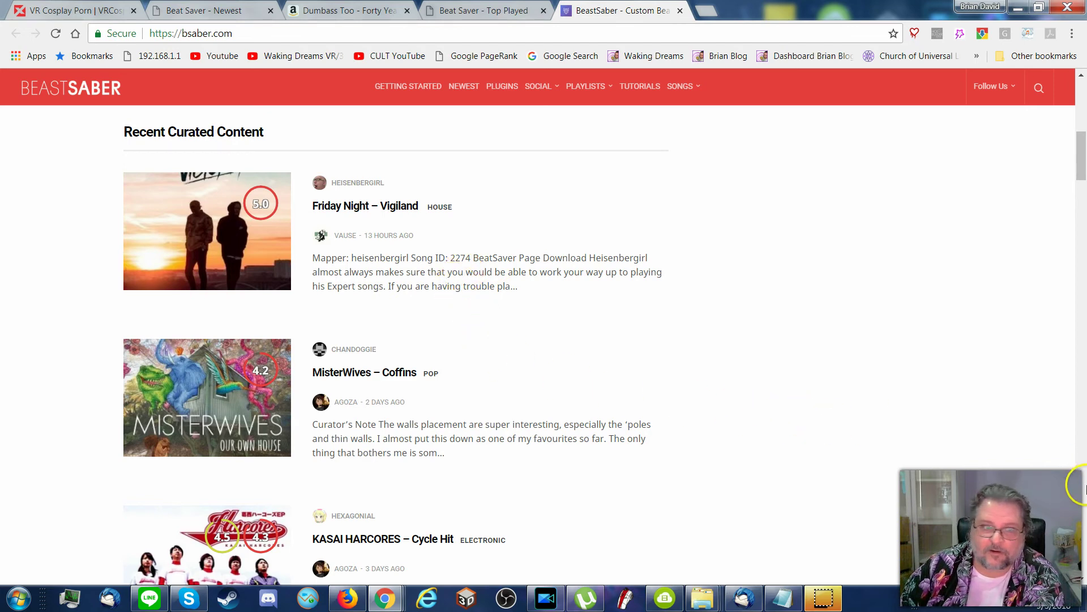
scroll(1086, 487, "down", 8)
scroll(1085, 493, "down", 8)
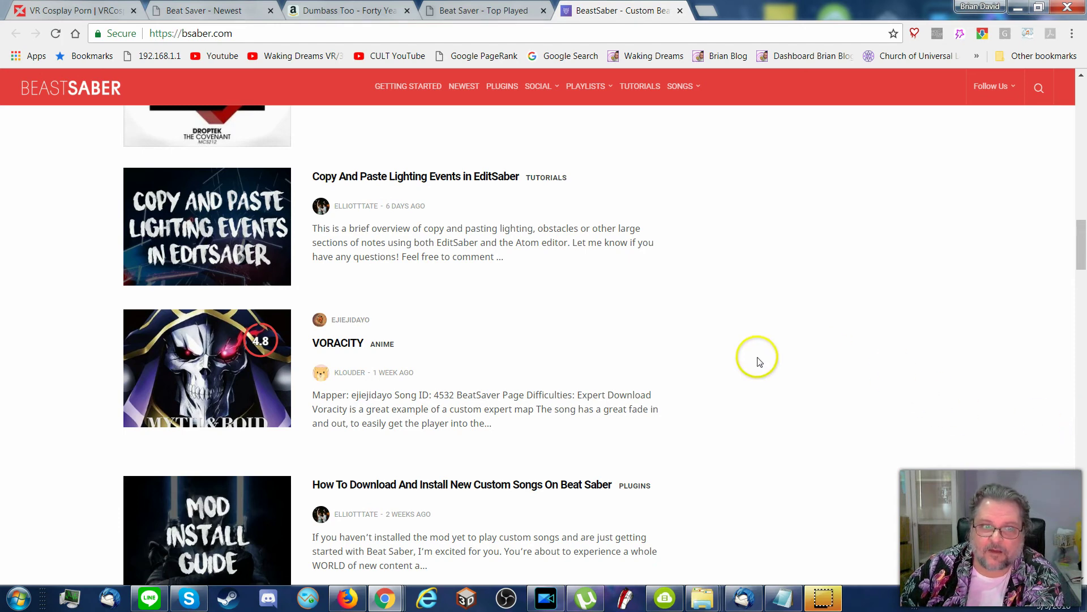
scroll(1085, 465, "down", 8)
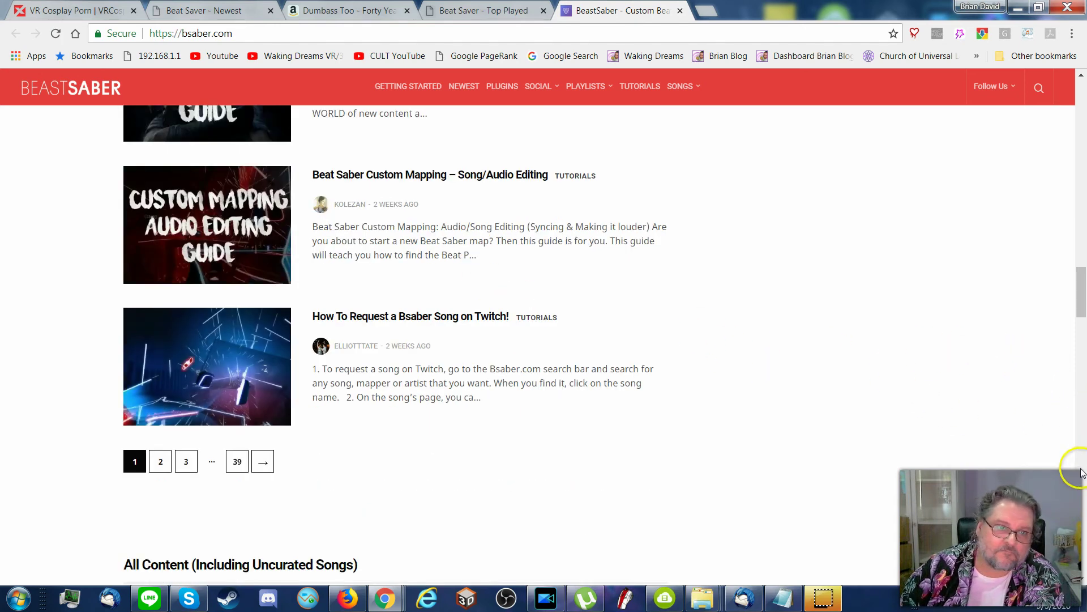
left_click_drag(1085, 305, 1079, 75)
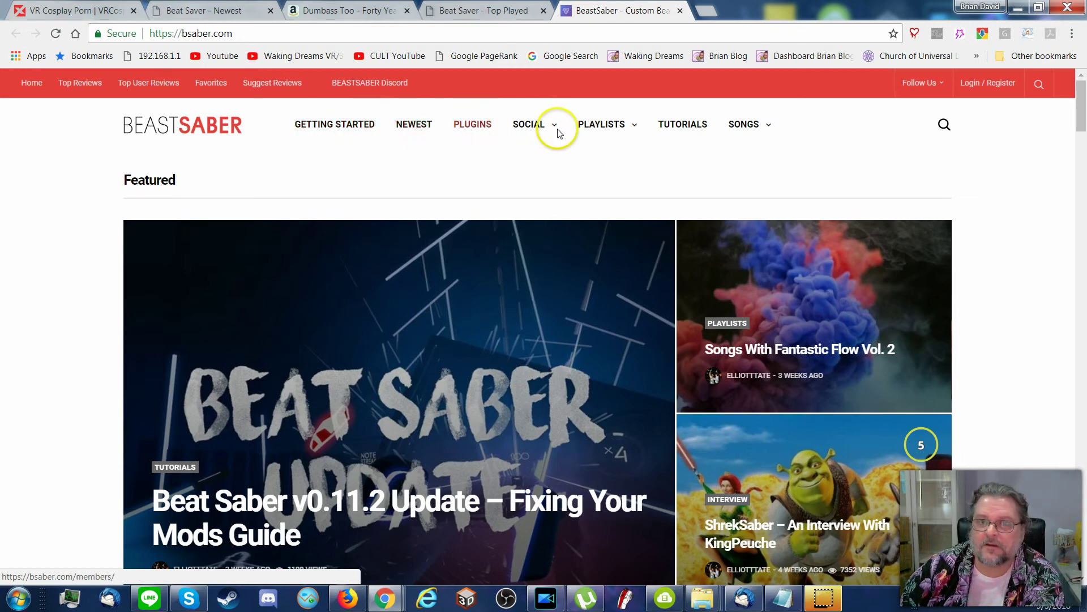
View BeastSaber's Social options, open the Playlists category, and browse the playlists down to Songs With Fantastic Flow Vol. 1
mouse_move(541, 128)
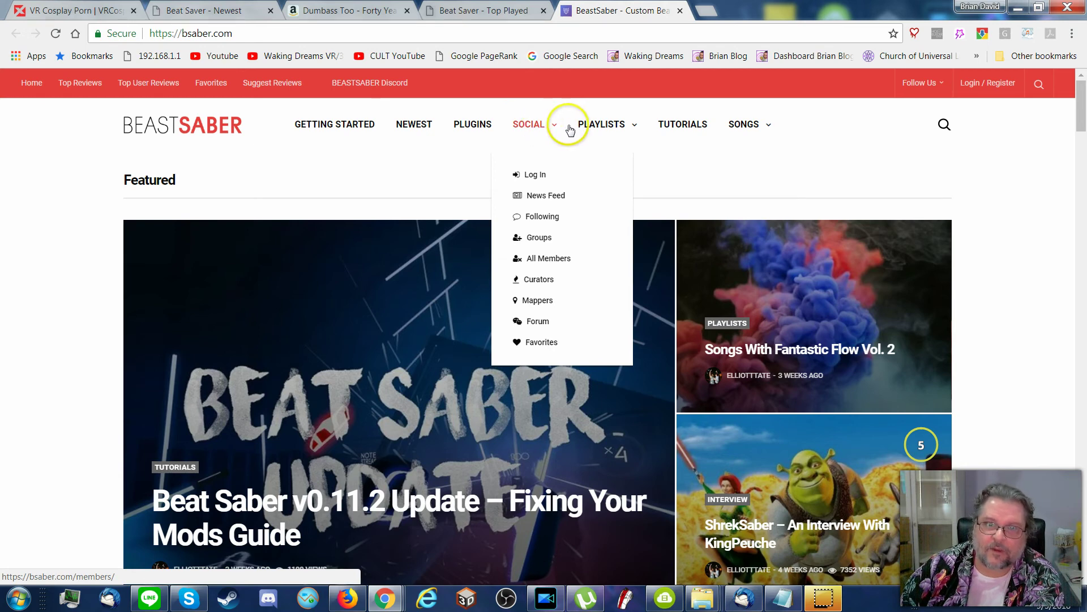
mouse_move(611, 130)
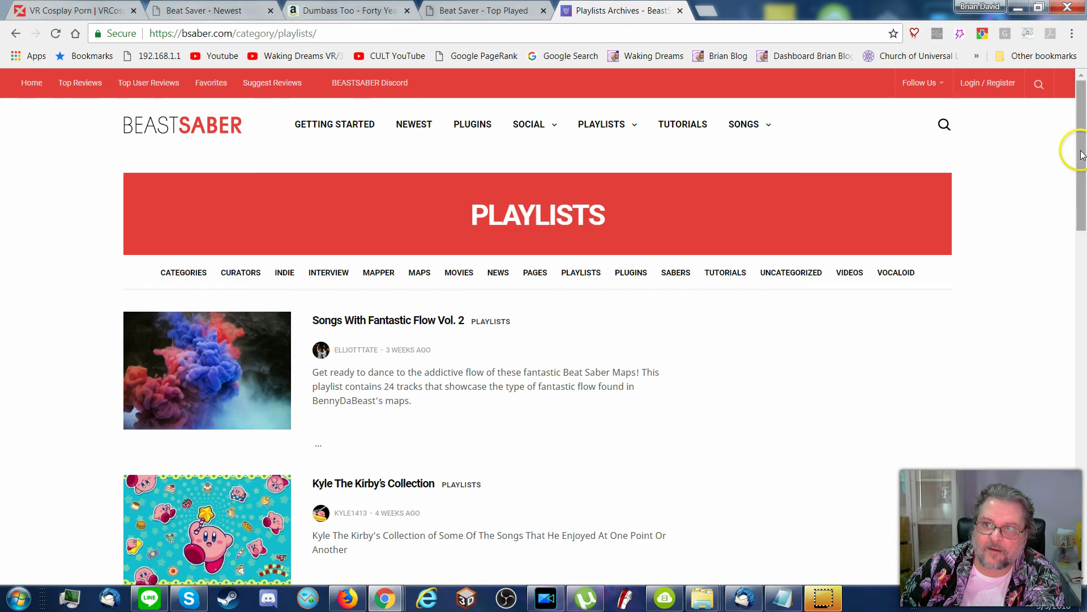
scroll(1069, 196, "down", 3)
scroll(1068, 197, "up", 1)
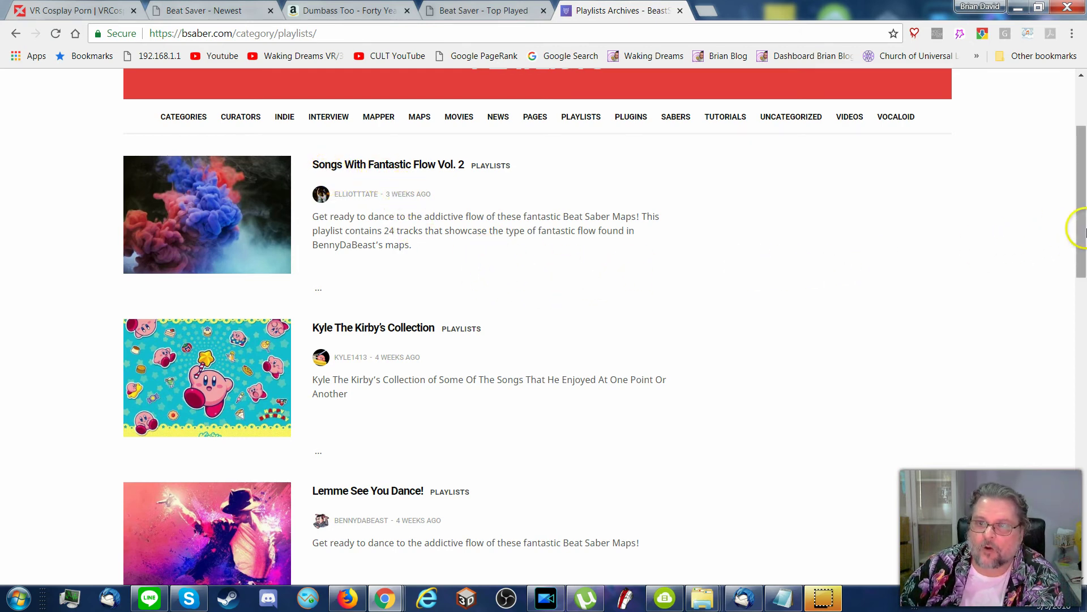
left_click_drag(1084, 228, 1078, 327)
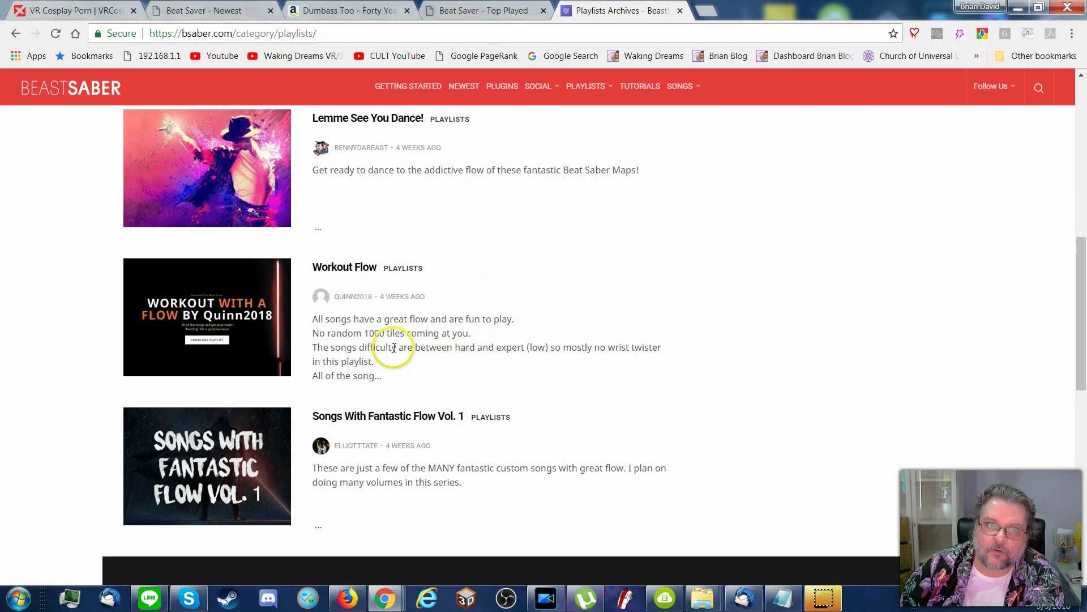
Open the Workout Flow, Songs With Fantastic Flow Vol. 1 and Lemme See You Dance! playlists in separate new tabs
right_click(363, 275)
left_click(426, 280)
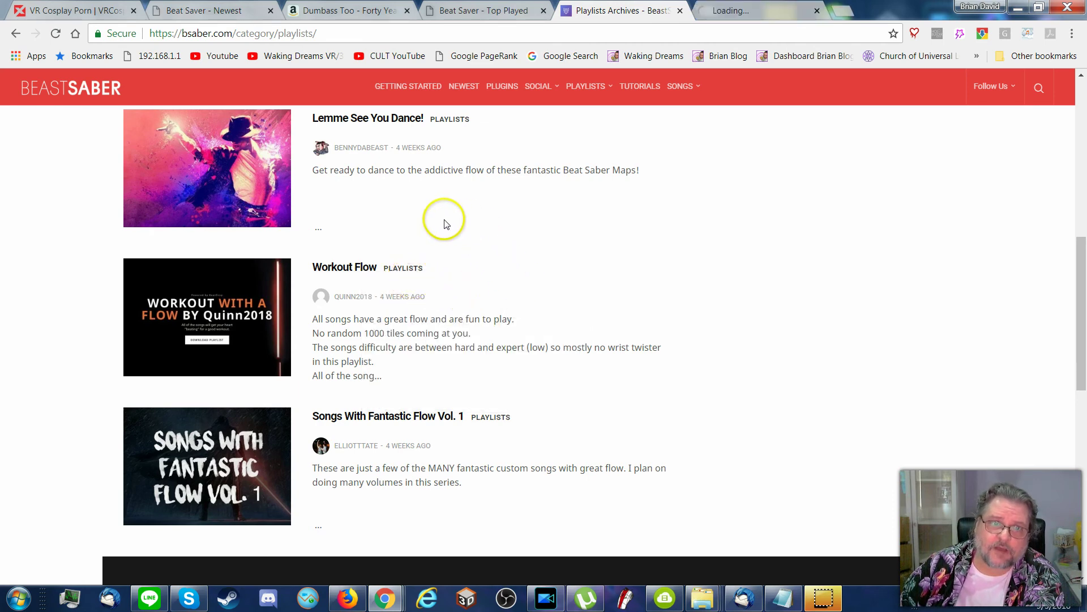
right_click(503, 418)
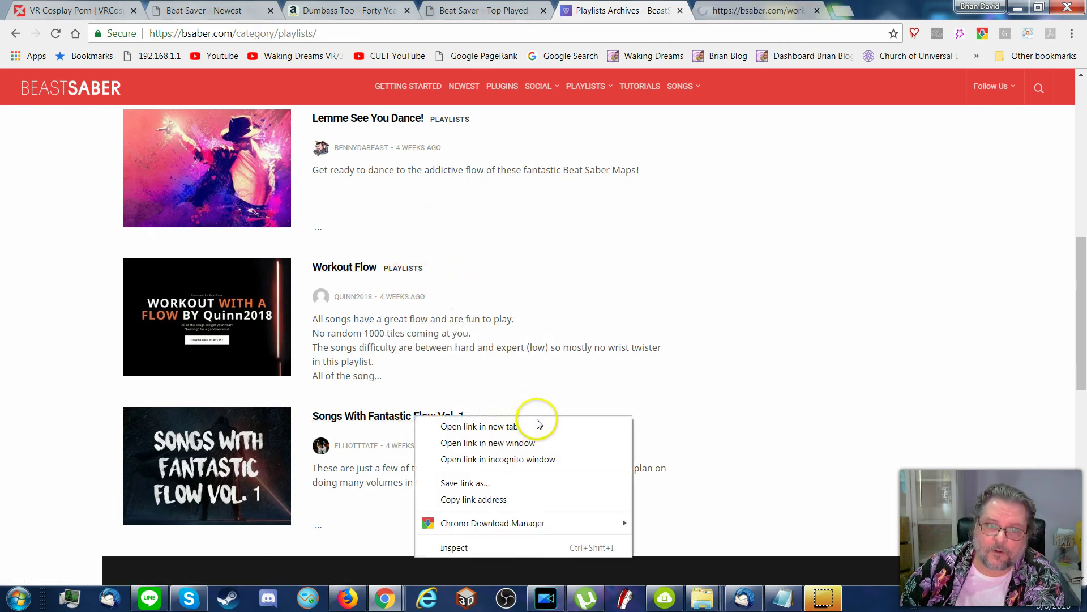
key("Escape")
right_click(381, 118)
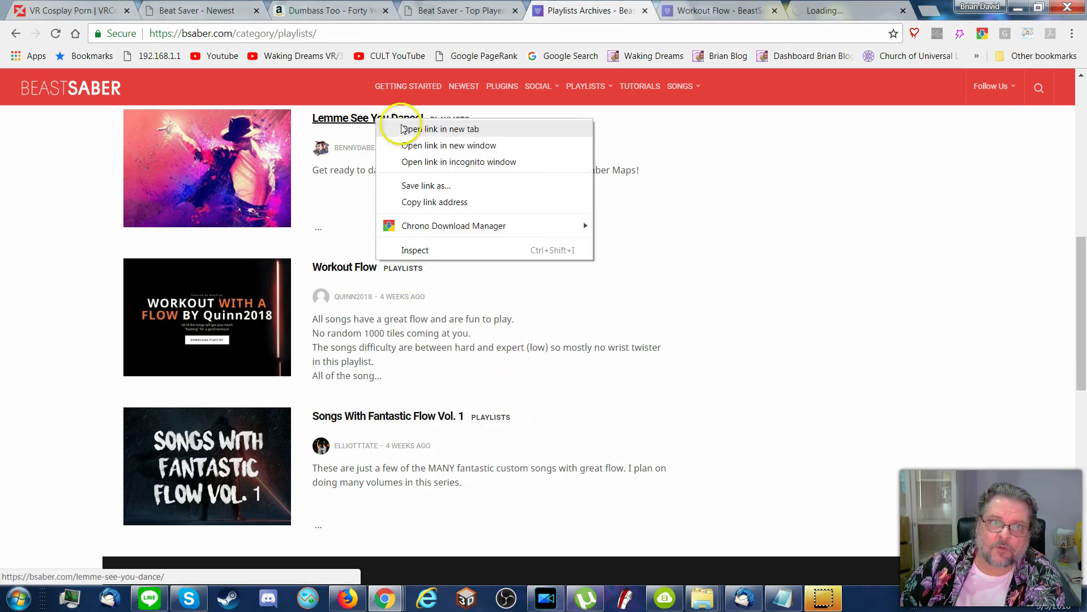
left_click(408, 126)
View the Workout Flow playlist's download option and songs, and close its page
left_click(623, 10)
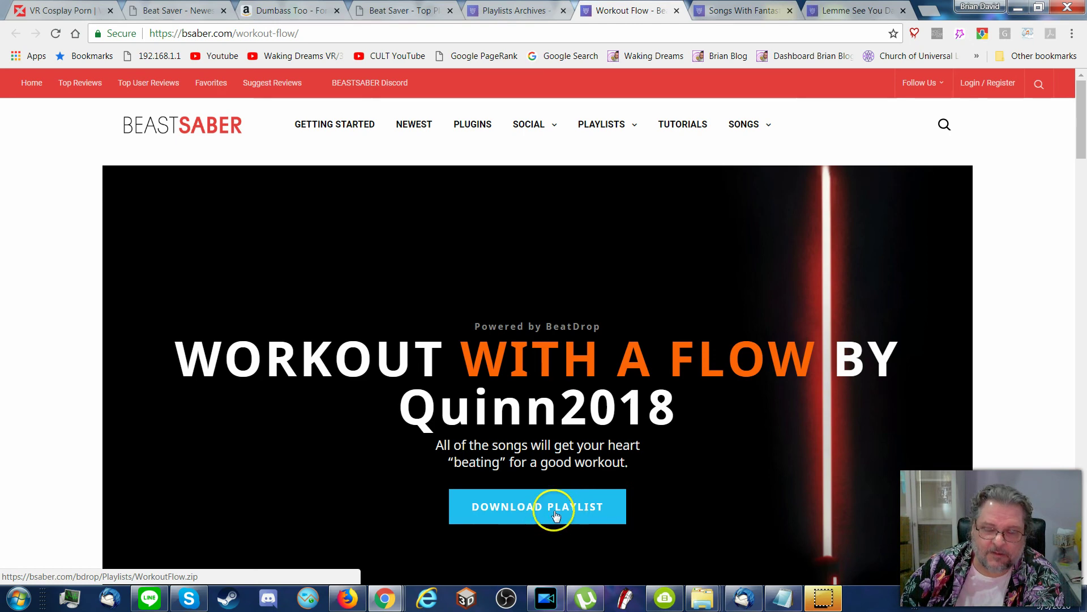
left_click_drag(1084, 148, 1084, 224)
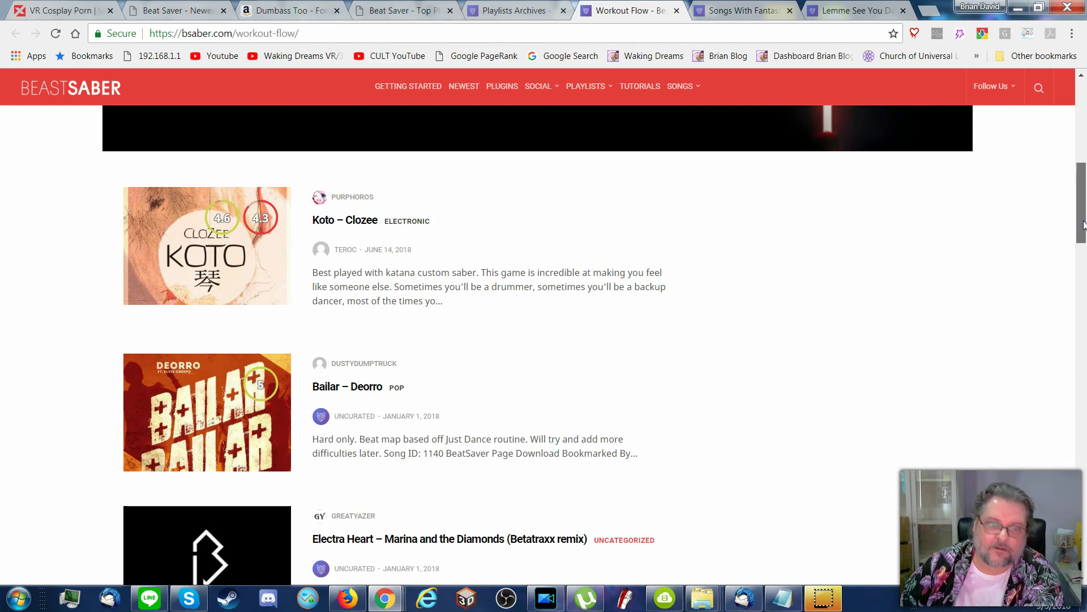
left_click_drag(1083, 224, 1082, 398)
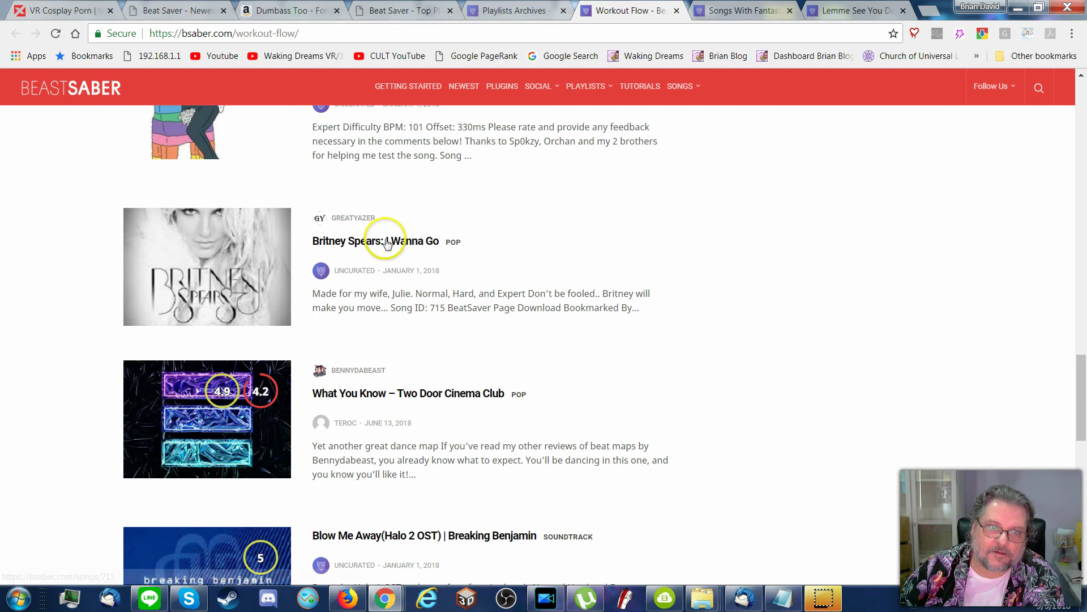
left_click(677, 12)
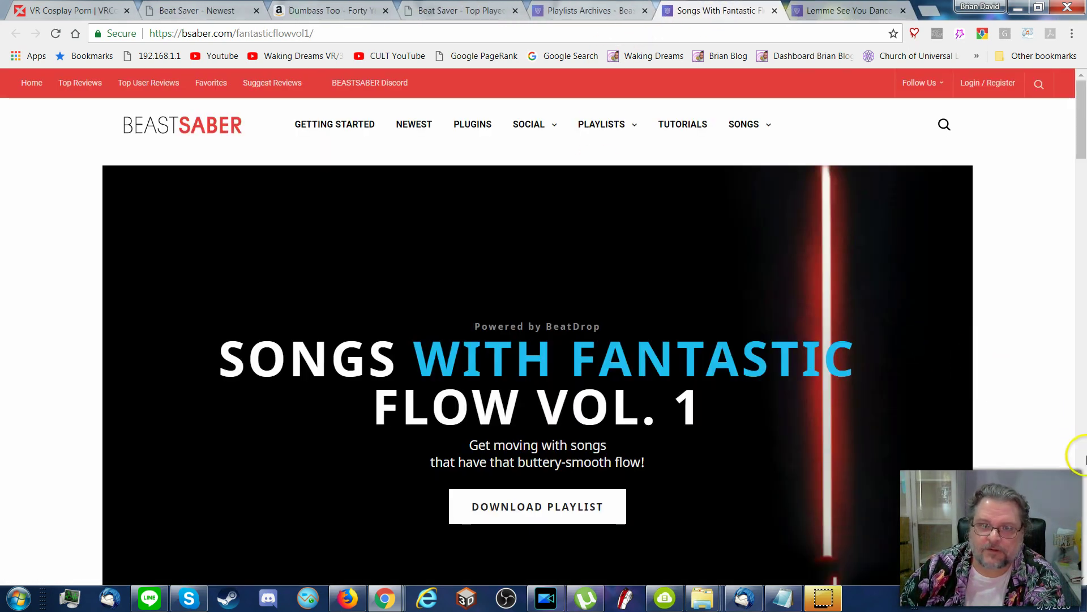
Browse the songs in the Songs With Fantastic Flow Vol. 1 playlist, and close its page
scroll(1085, 459, "down", 7)
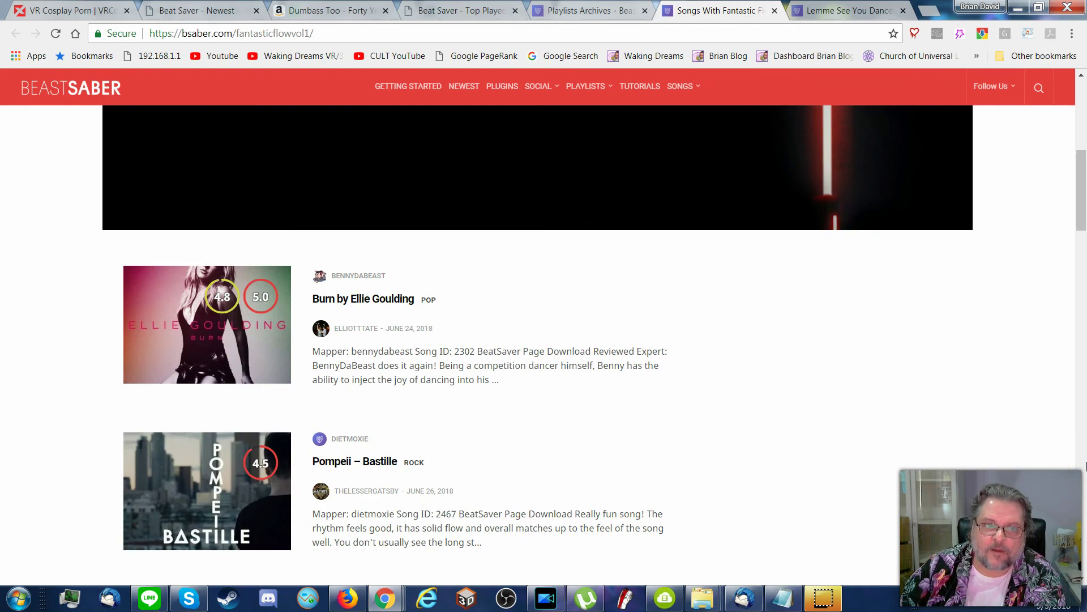
scroll(1085, 466, "down", 8)
scroll(1085, 476, "down", 8)
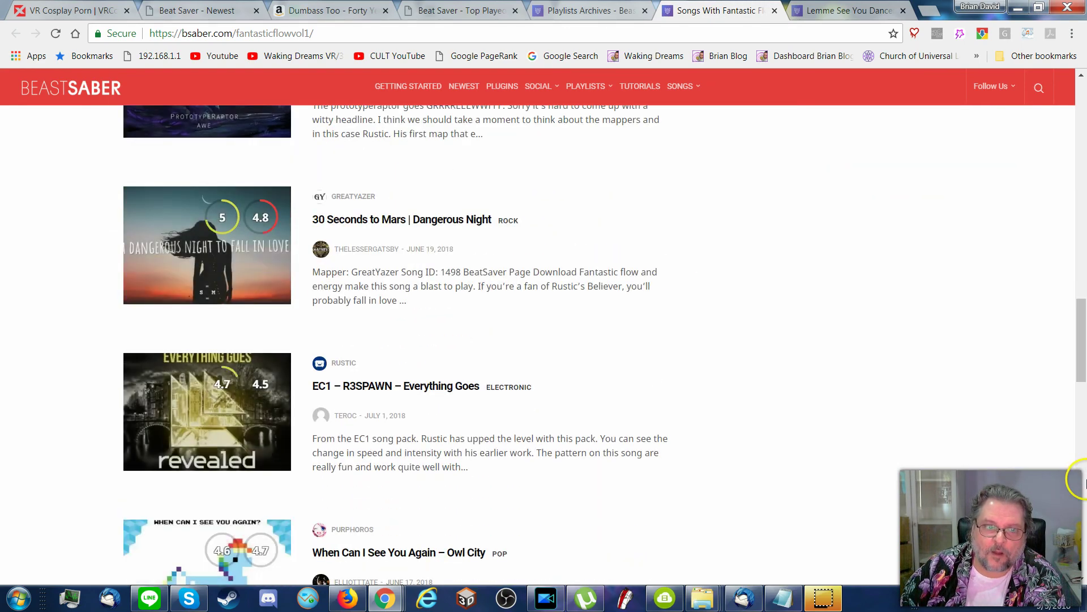
scroll(1085, 483, "down", 8)
scroll(1070, 227, "up", 8)
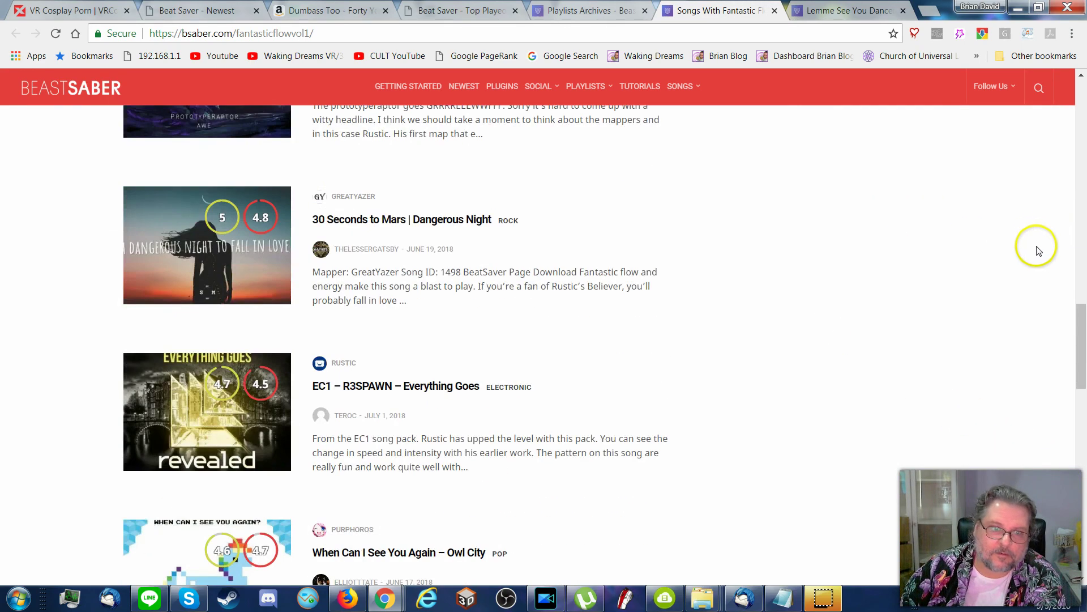
left_click(775, 11)
Browse the songs in the Lemme See You Dance! playlist from Gangnam Style to Earth, Wind, & Fire – September
scroll(1085, 340, "down", 8)
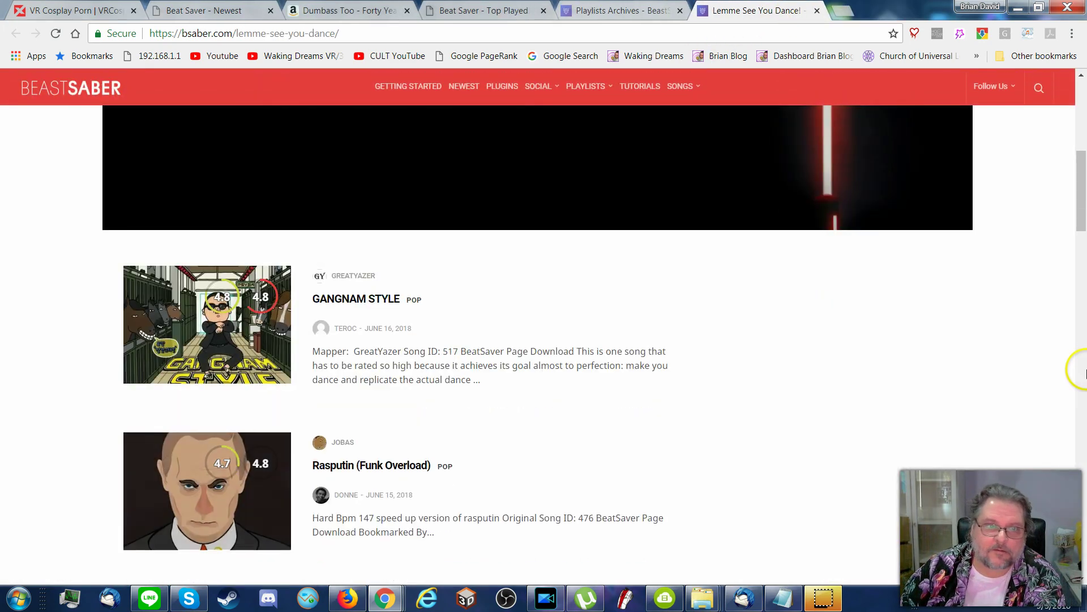
scroll(1085, 374, "down", 6)
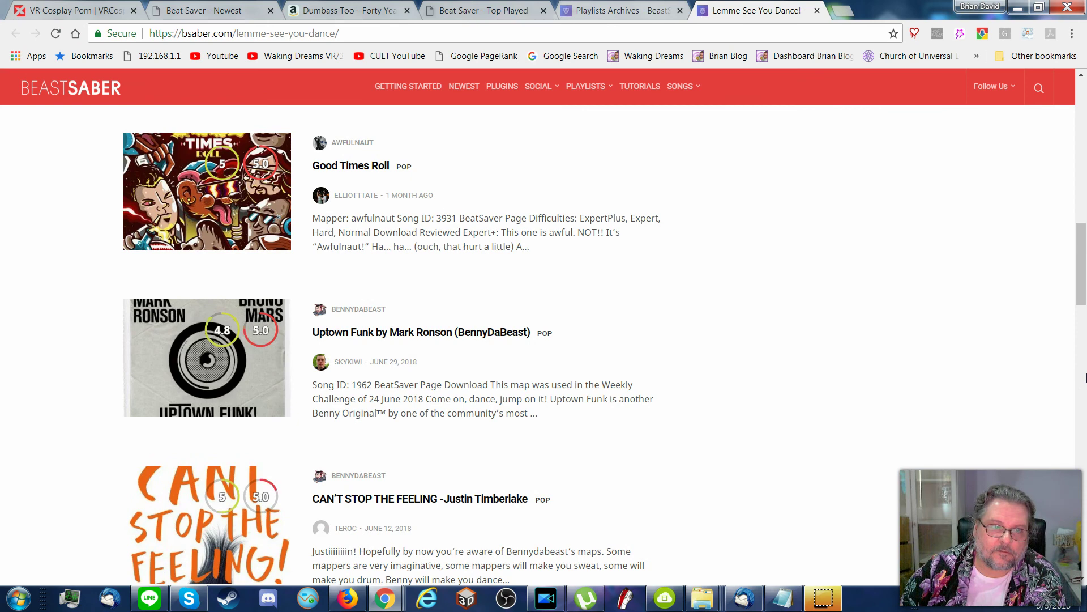
scroll(1085, 377, "down", 8)
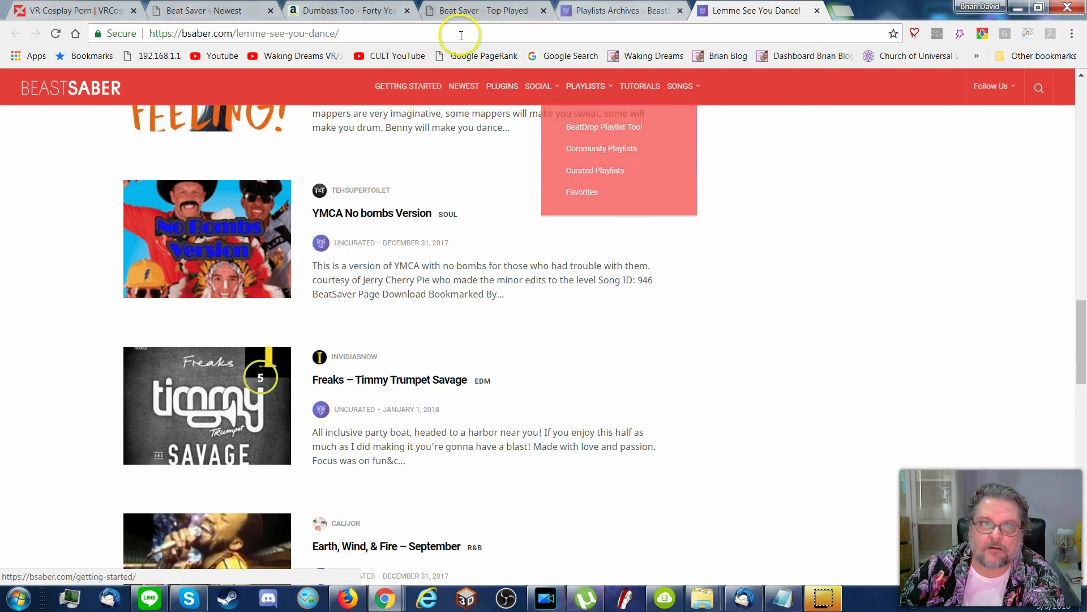
Return to Beat Saver, search its songs for the uploader "freeek", and browse the results
left_click(487, 10)
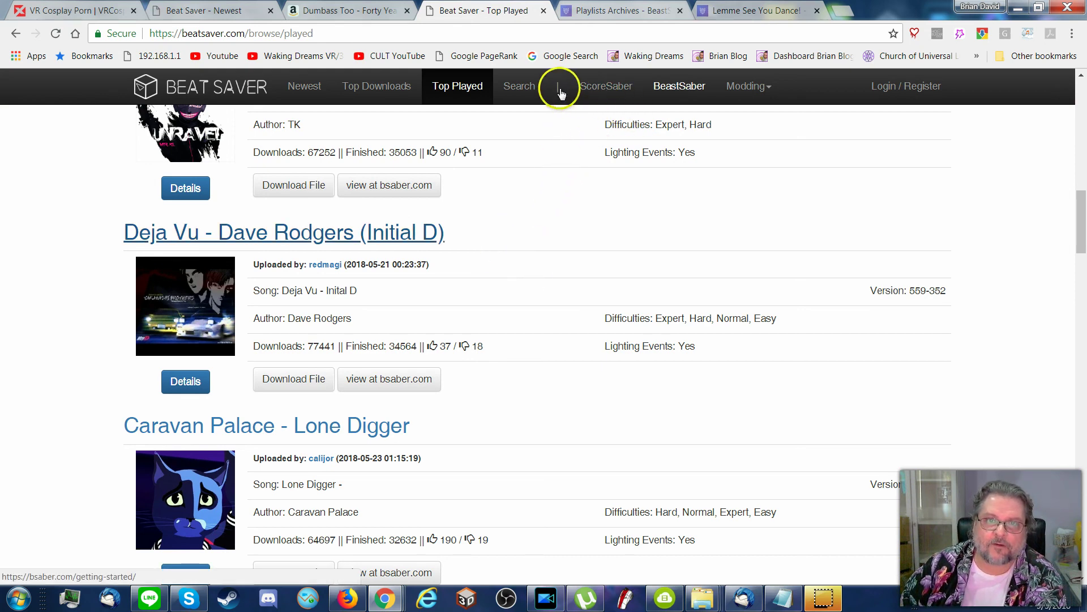
left_click(515, 93)
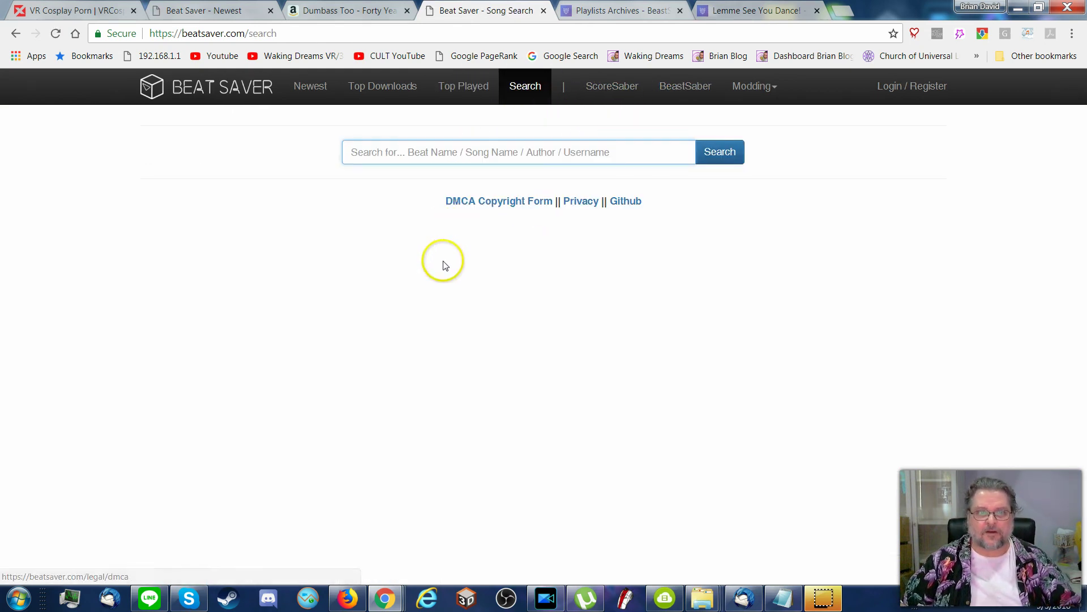
left_click(405, 154)
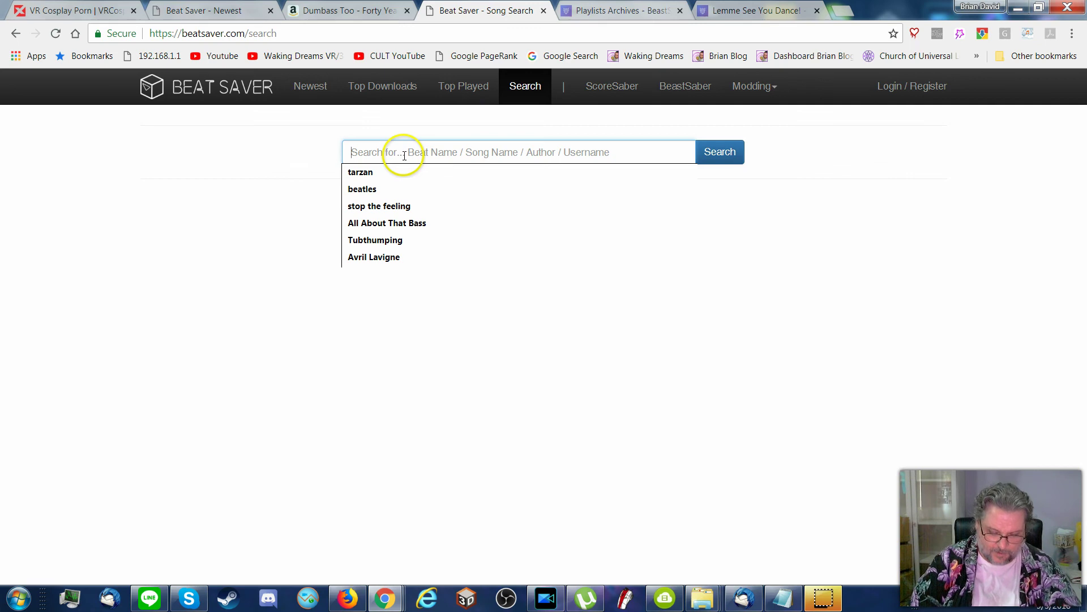
type("freee")
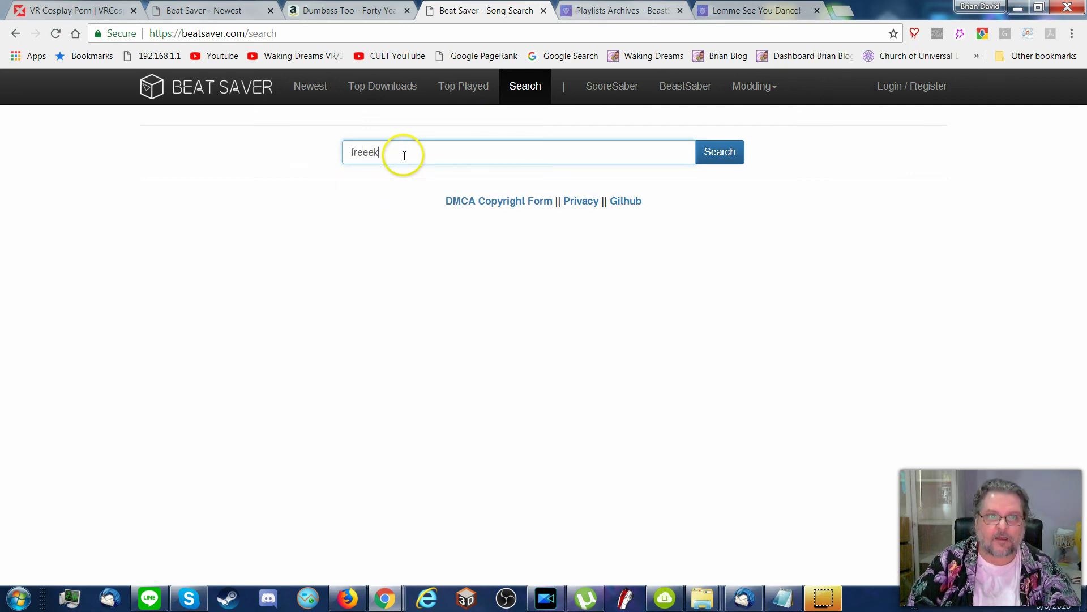
type("k")
key("Return")
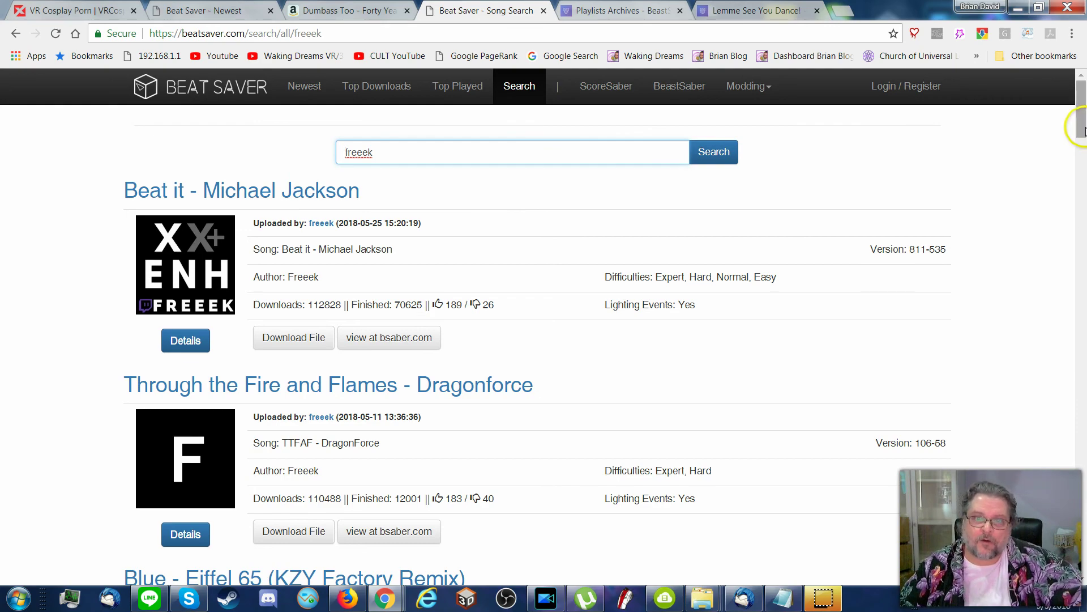
left_click_drag(1085, 132, 1083, 436)
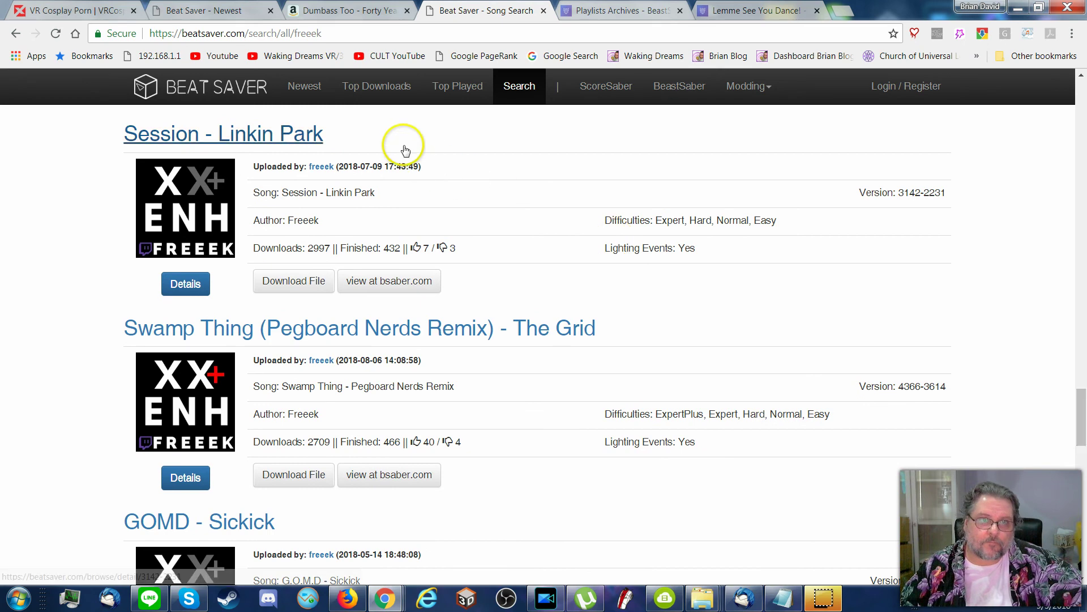